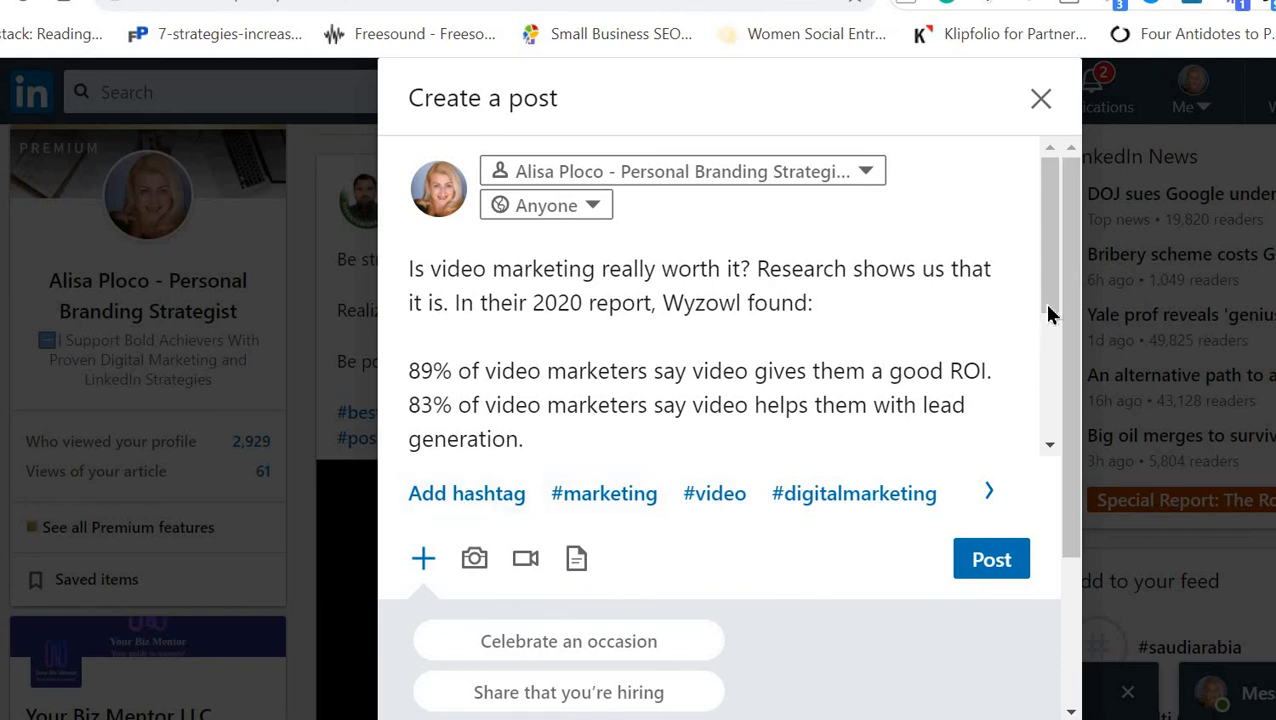
# Step: Copy the words "video marketing" from the first sentence of the draft post
pyautogui.scroll(-3, 1055, 392)
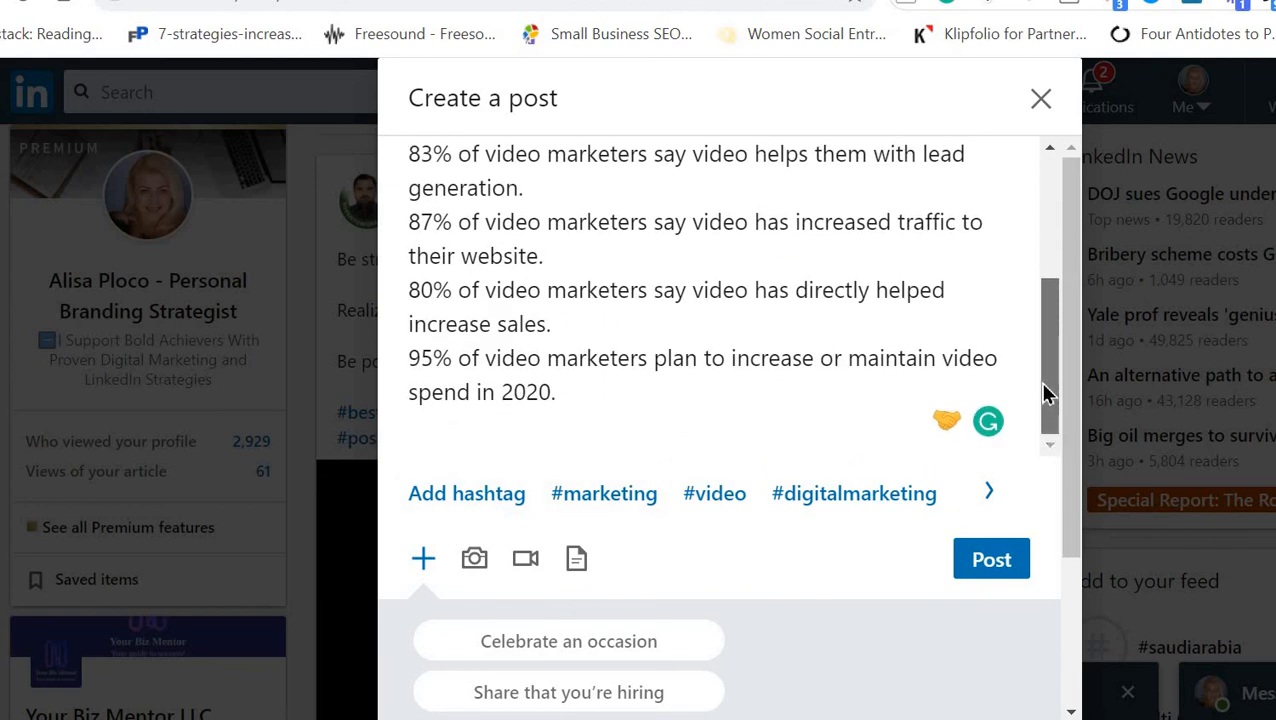
pyautogui.scroll(3, 1048, 398)
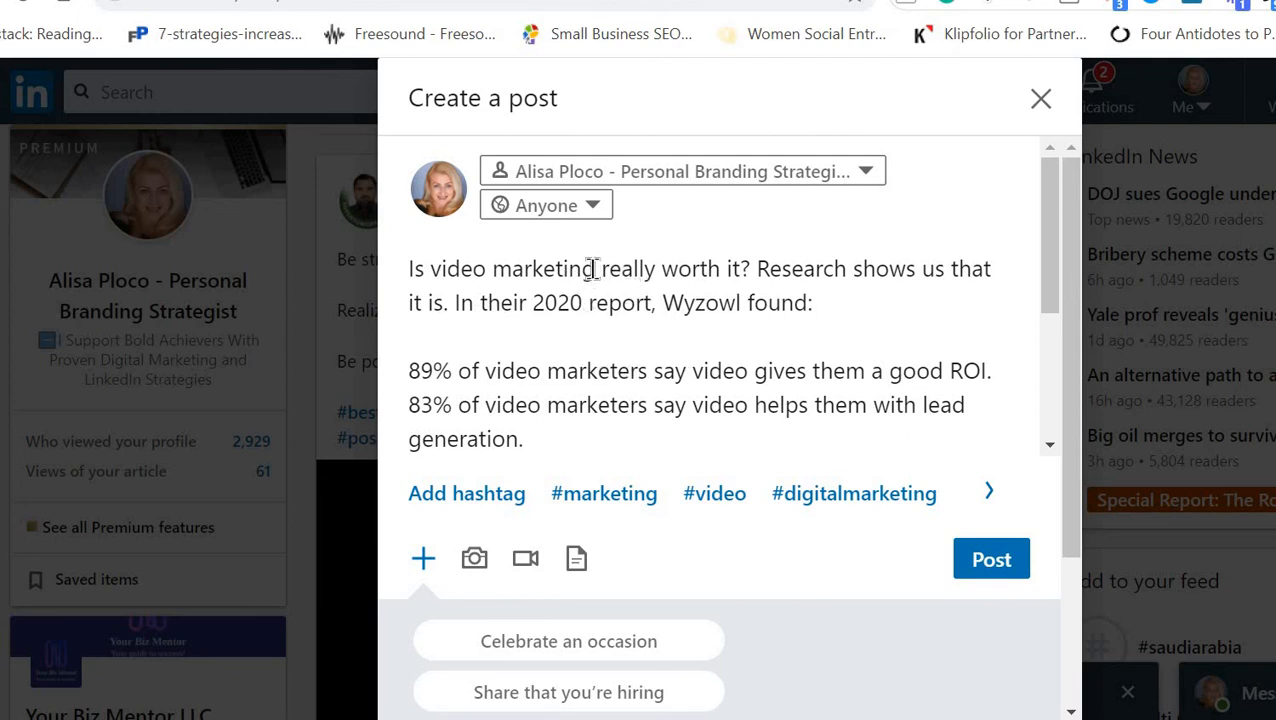
pyautogui.moveTo(594, 268); pyautogui.dragTo(431, 268)
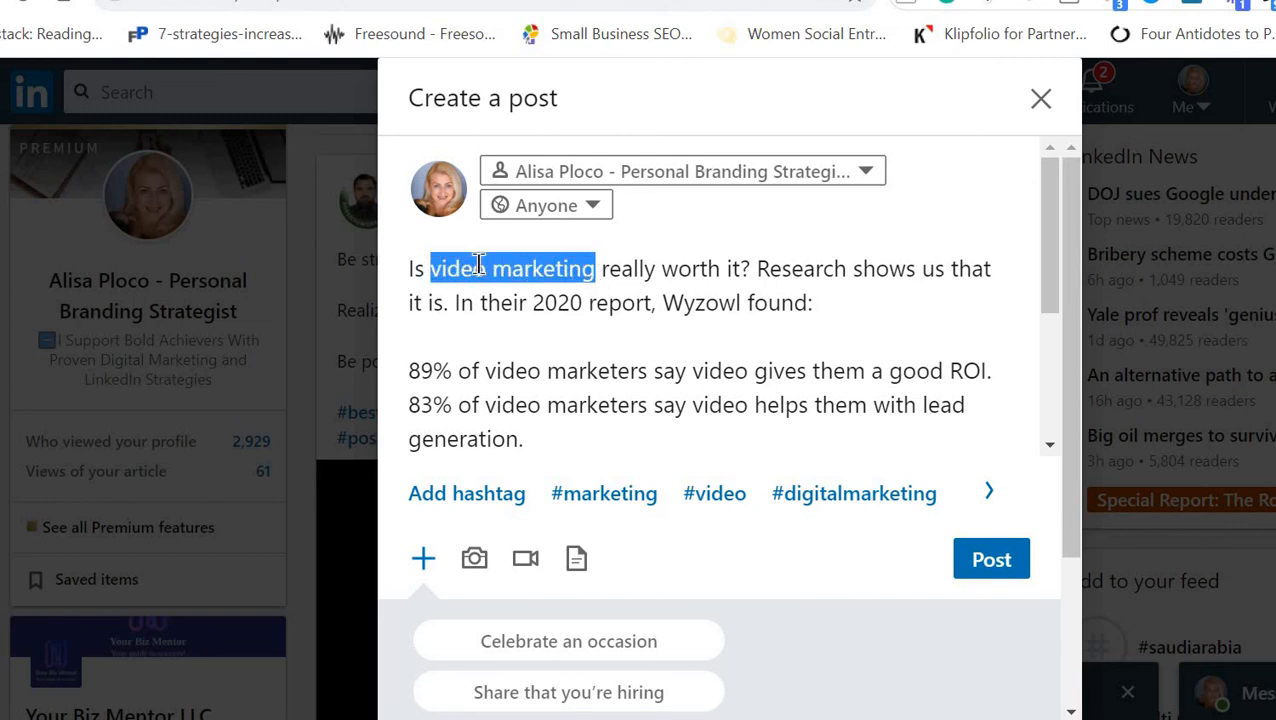
pyautogui.rightClick(585, 275)
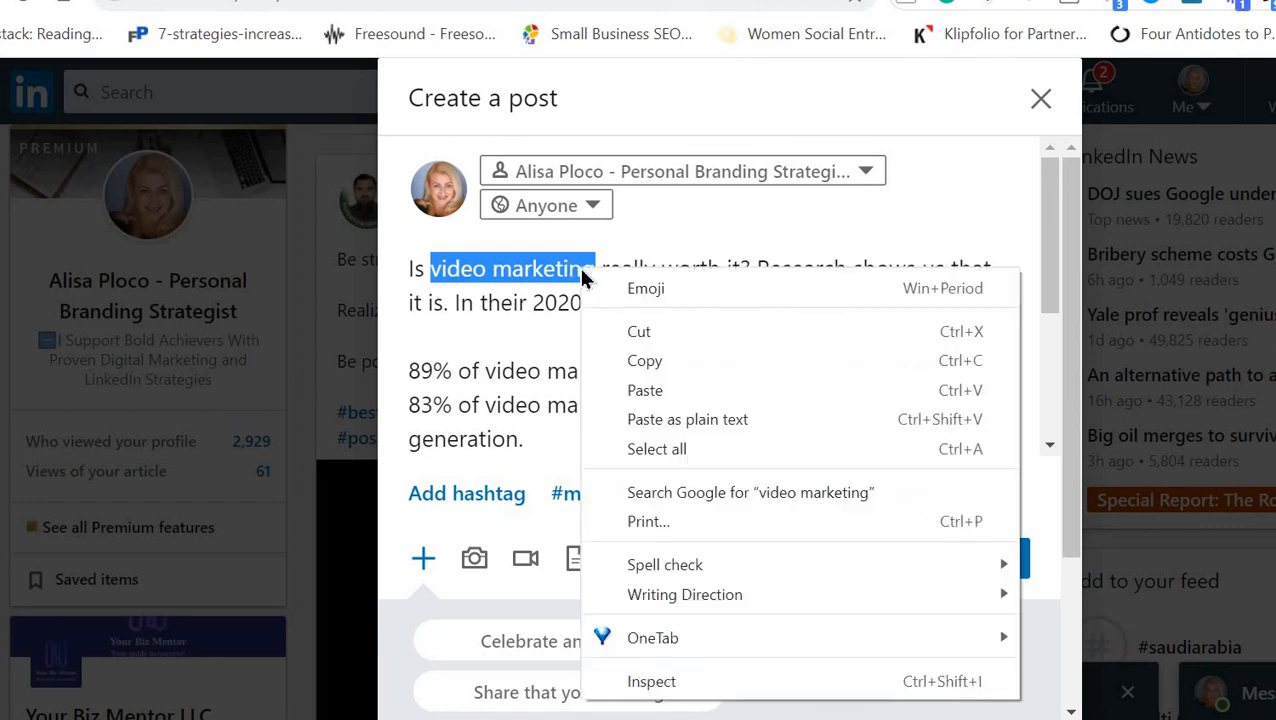
pyautogui.click(641, 360)
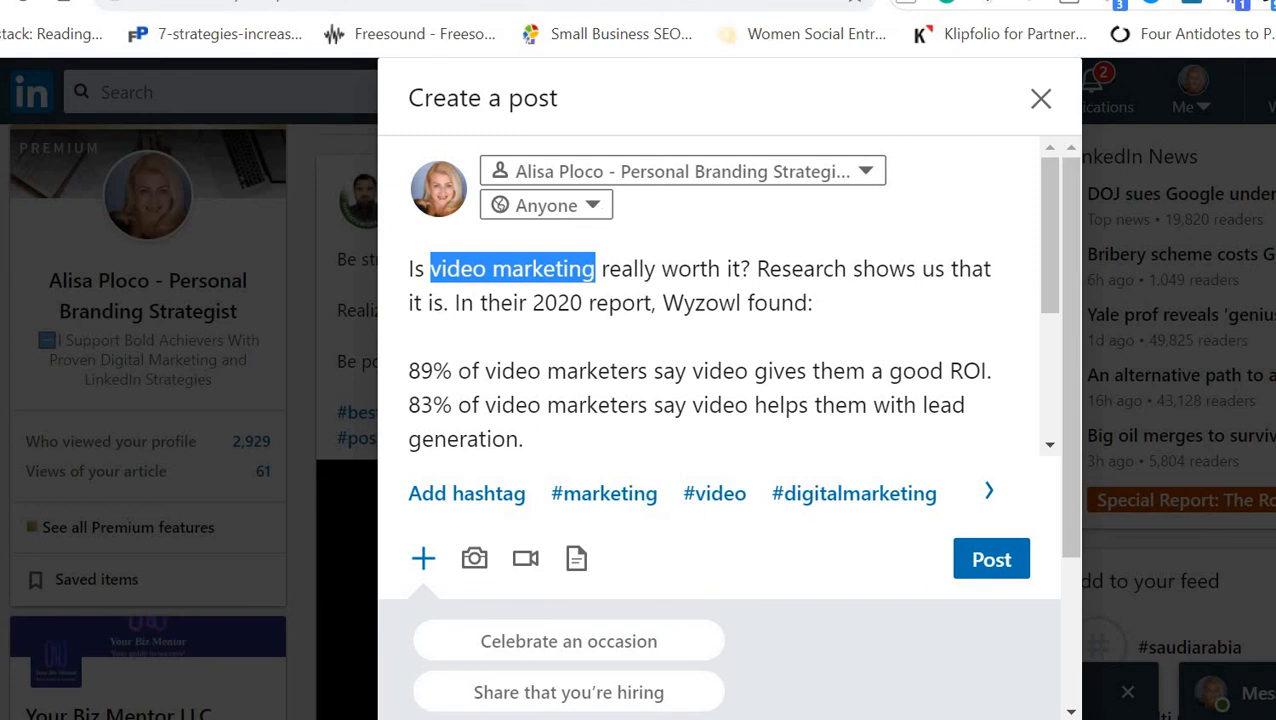
# Step: Switch to the Cool Fancy Text Generator page and paste "video marketing" as its input text
pyautogui.hotkey('ctrl', 'Tab')
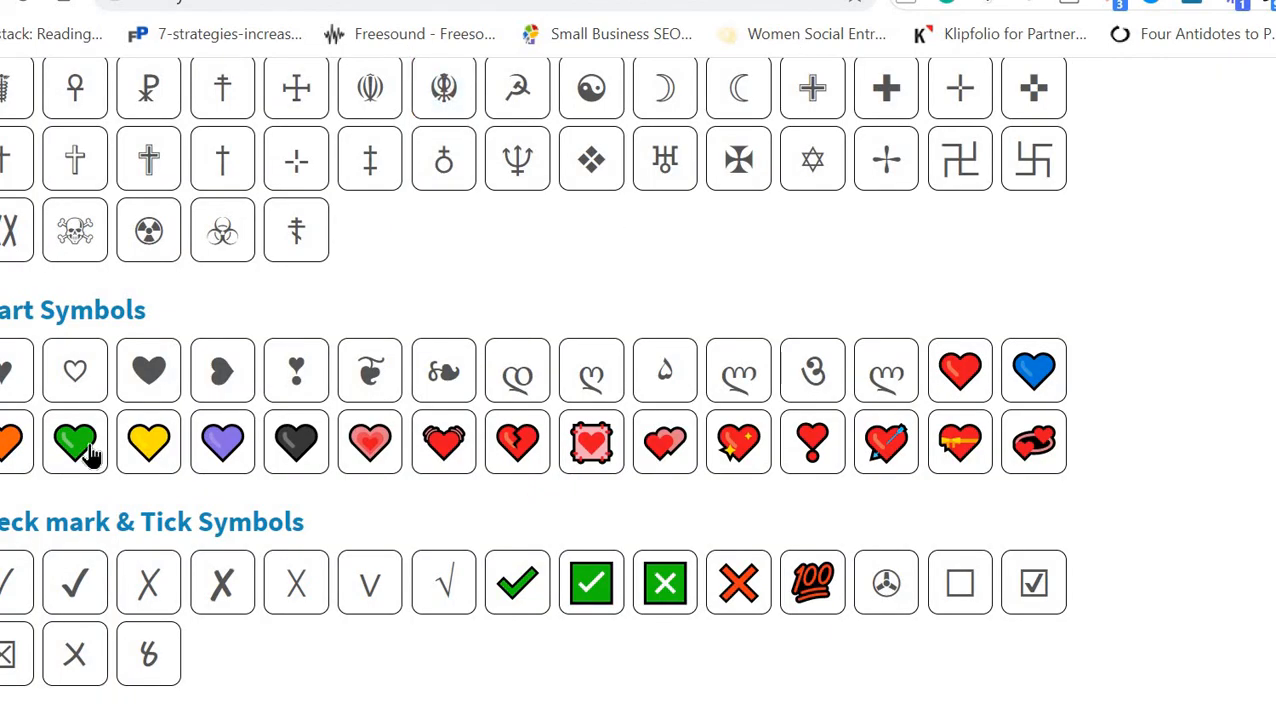
pyautogui.hotkey('ctrl', 'Tab')
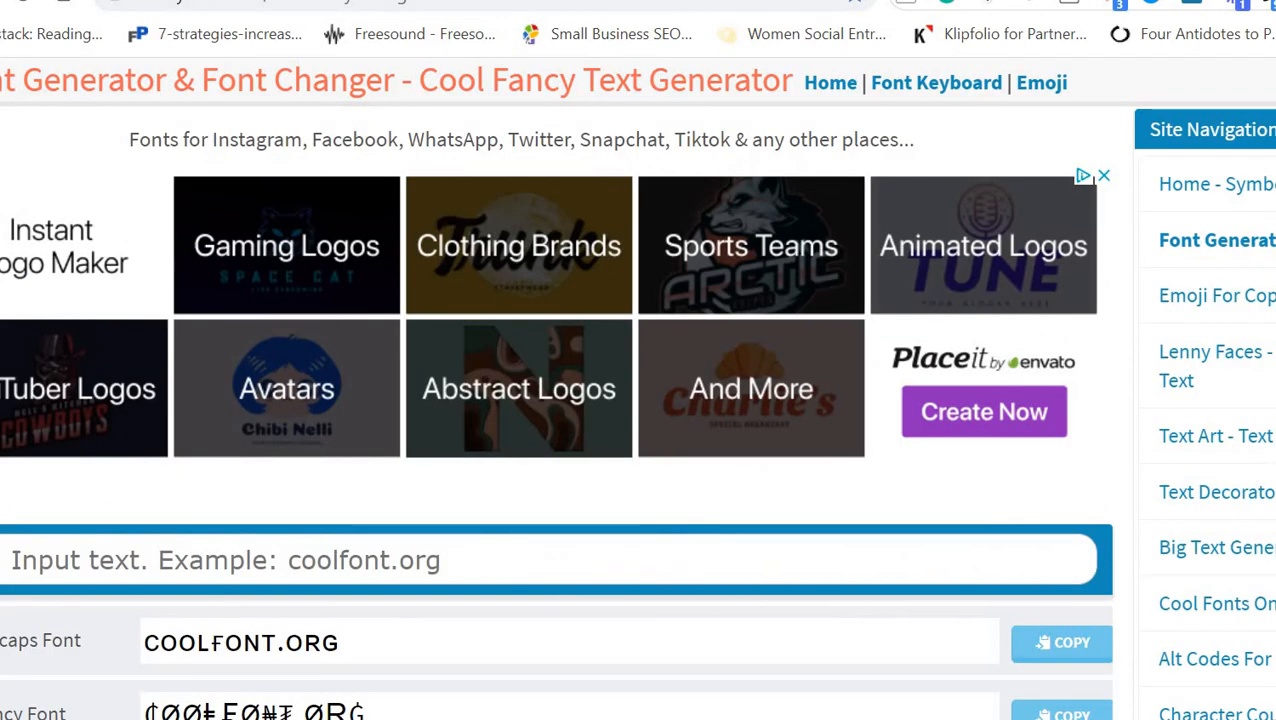
pyautogui.click(108, 563)
pyautogui.rightClick(108, 572)
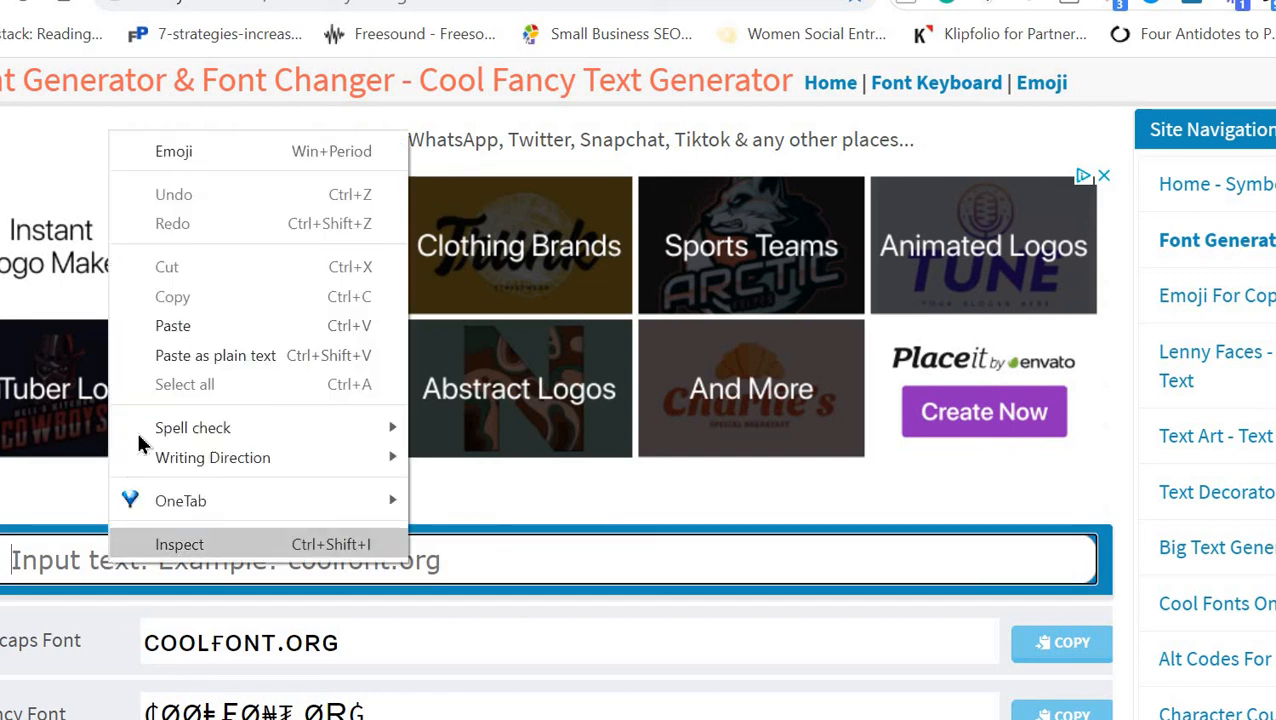
pyautogui.click(173, 326)
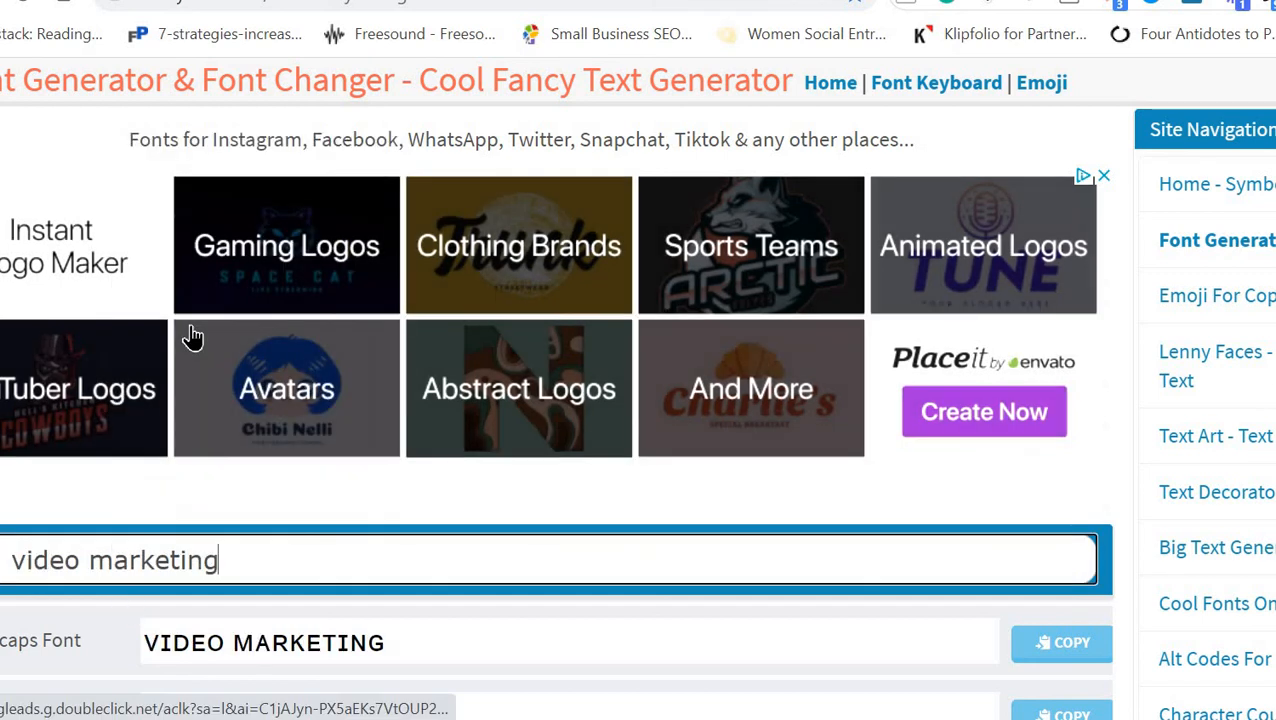
# Step: Look through the font styles generated for "video marketing"
pyautogui.scroll(-4, 193, 337)
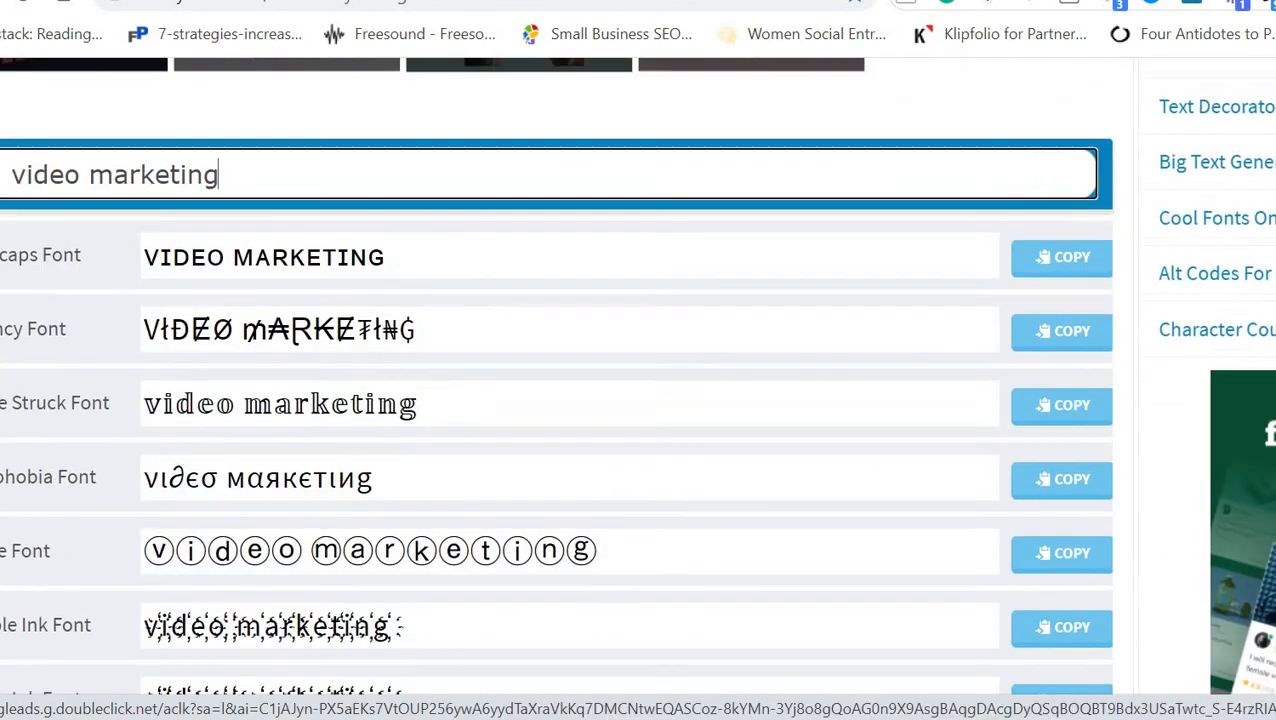
pyautogui.scroll(-1, 556, 400)
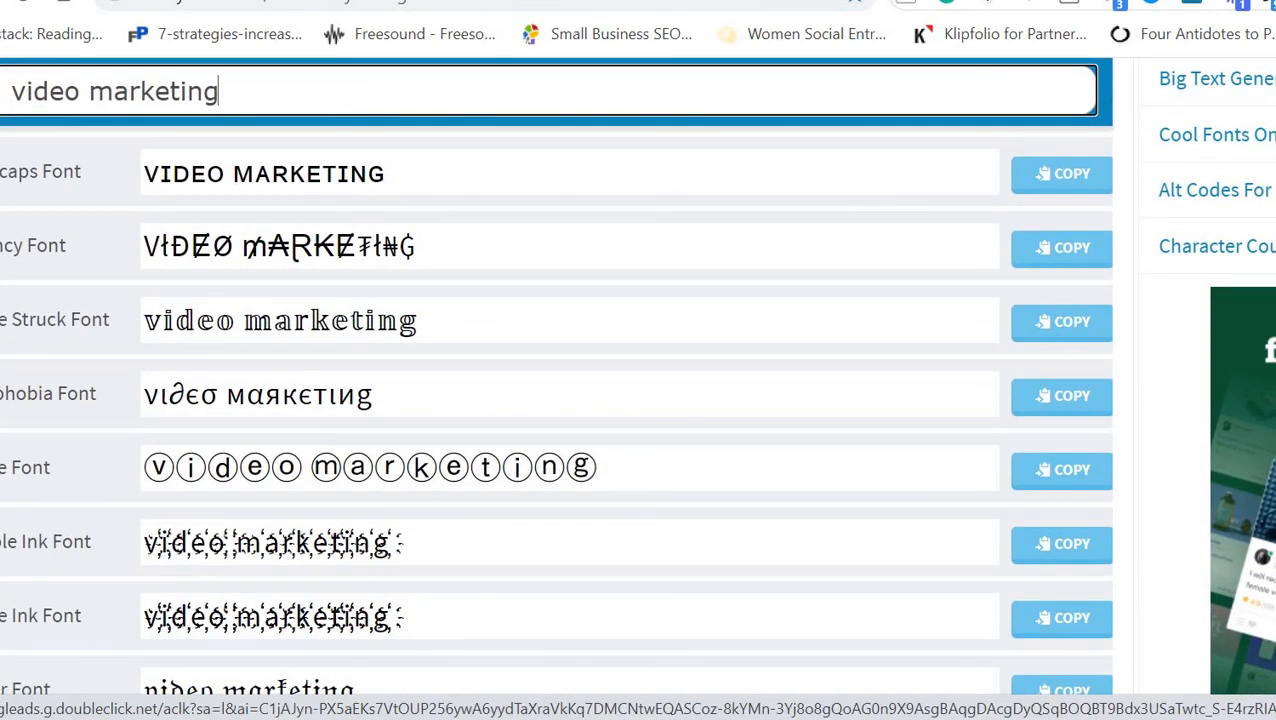
pyautogui.scroll(-2, 556, 400)
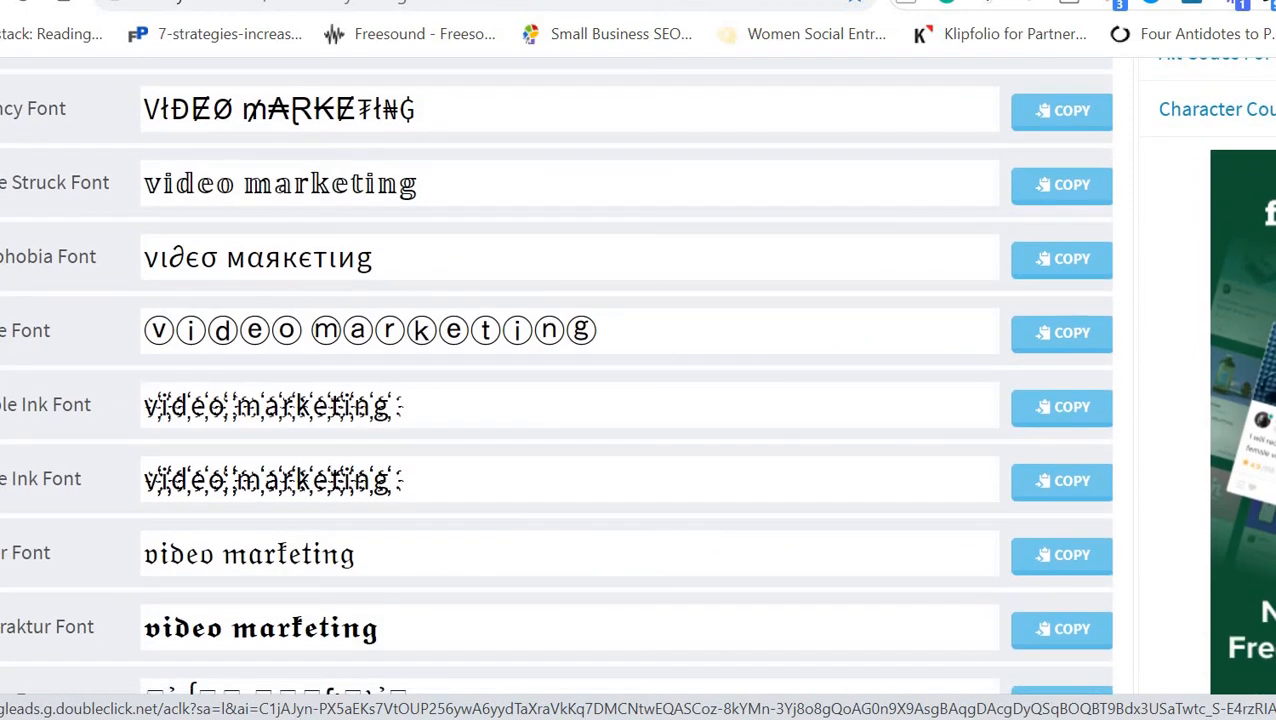
pyautogui.scroll(-4, 556, 374)
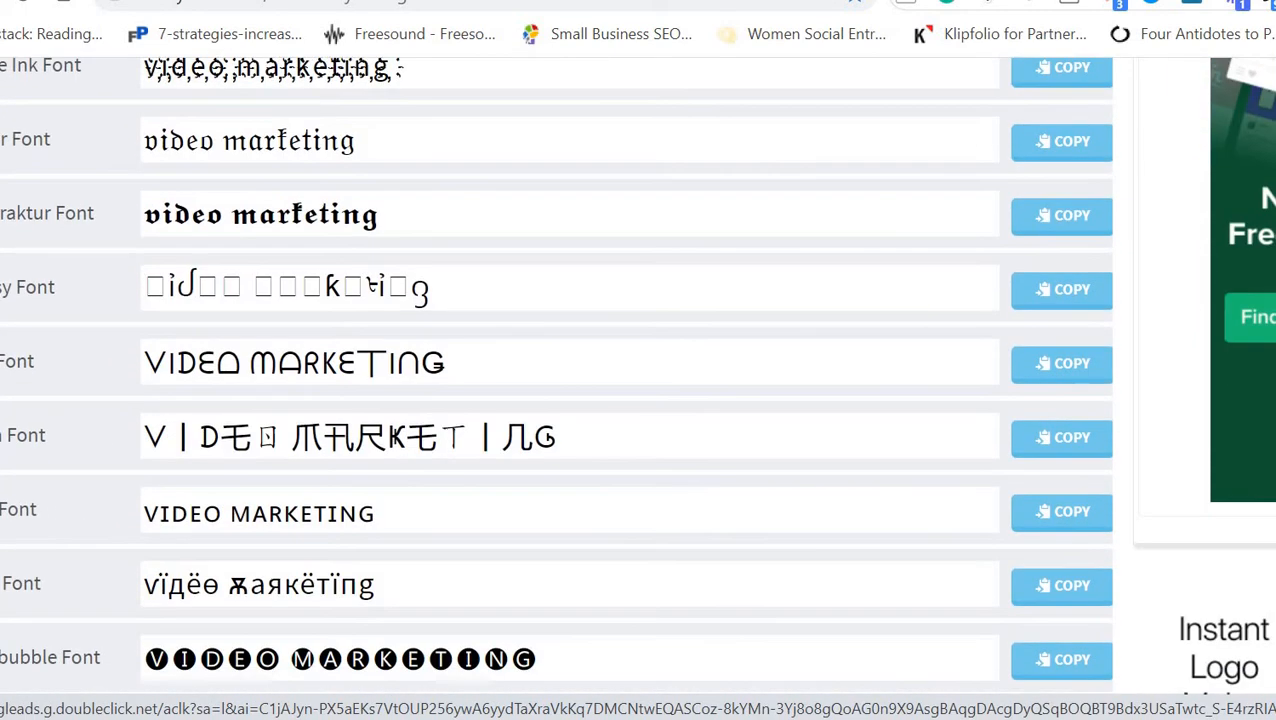
pyautogui.scroll(-6, 556, 374)
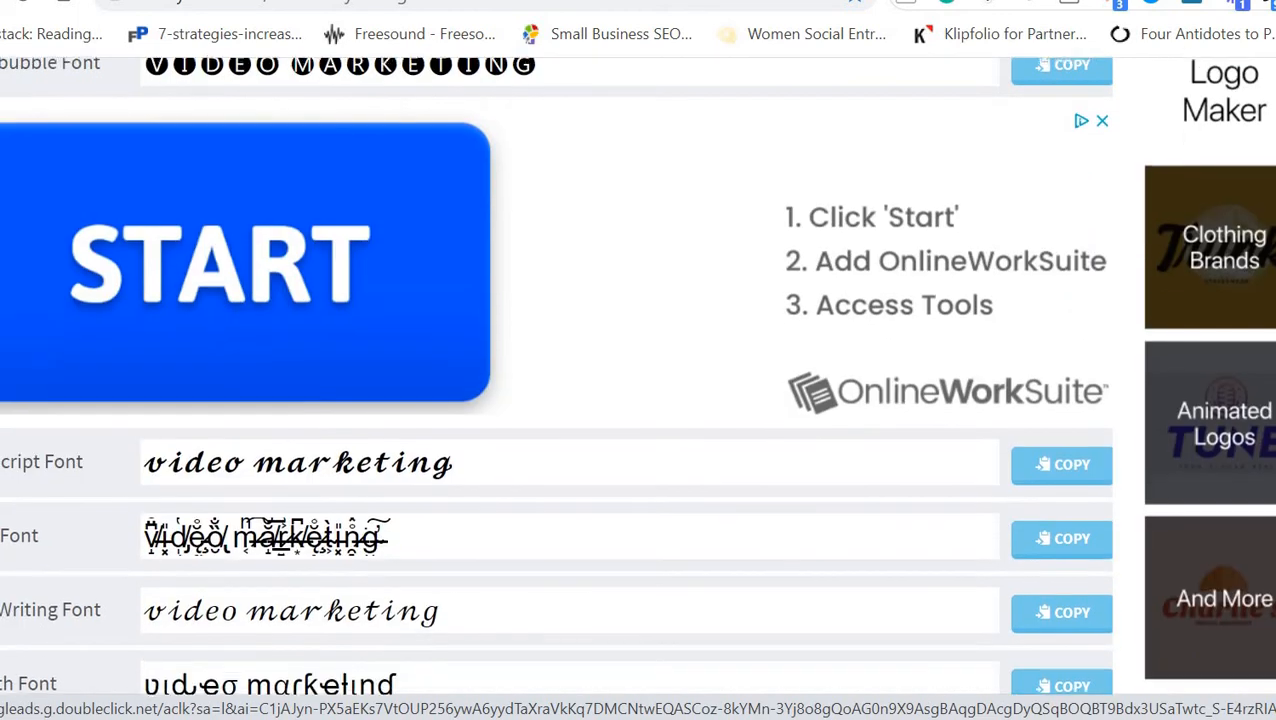
pyautogui.scroll(-6, 556, 374)
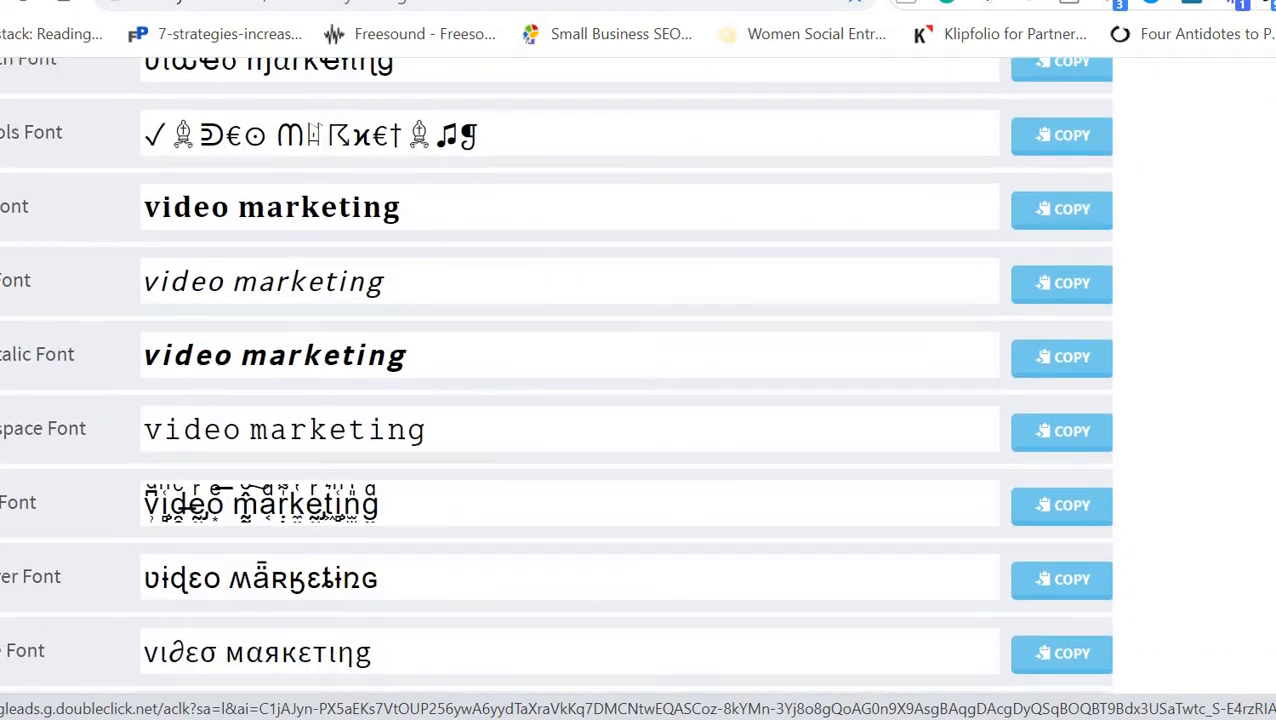
pyautogui.scroll(-3, 556, 374)
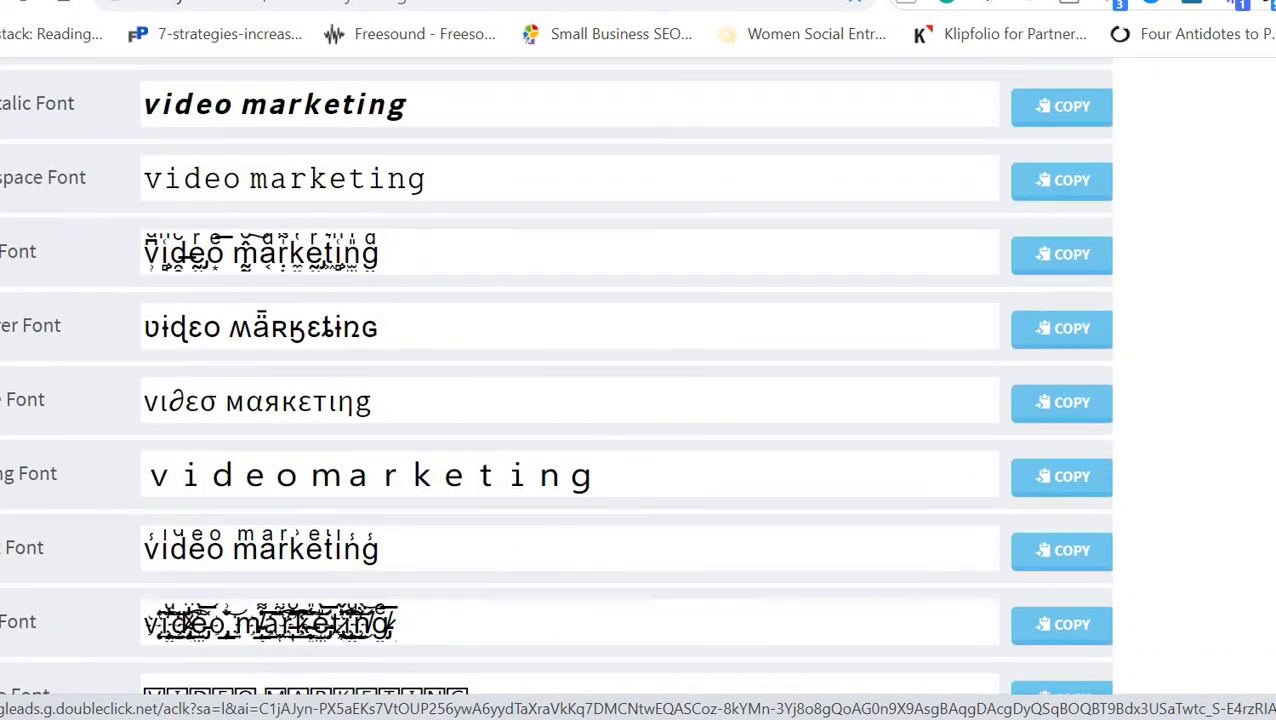
pyautogui.scroll(15, 556, 374)
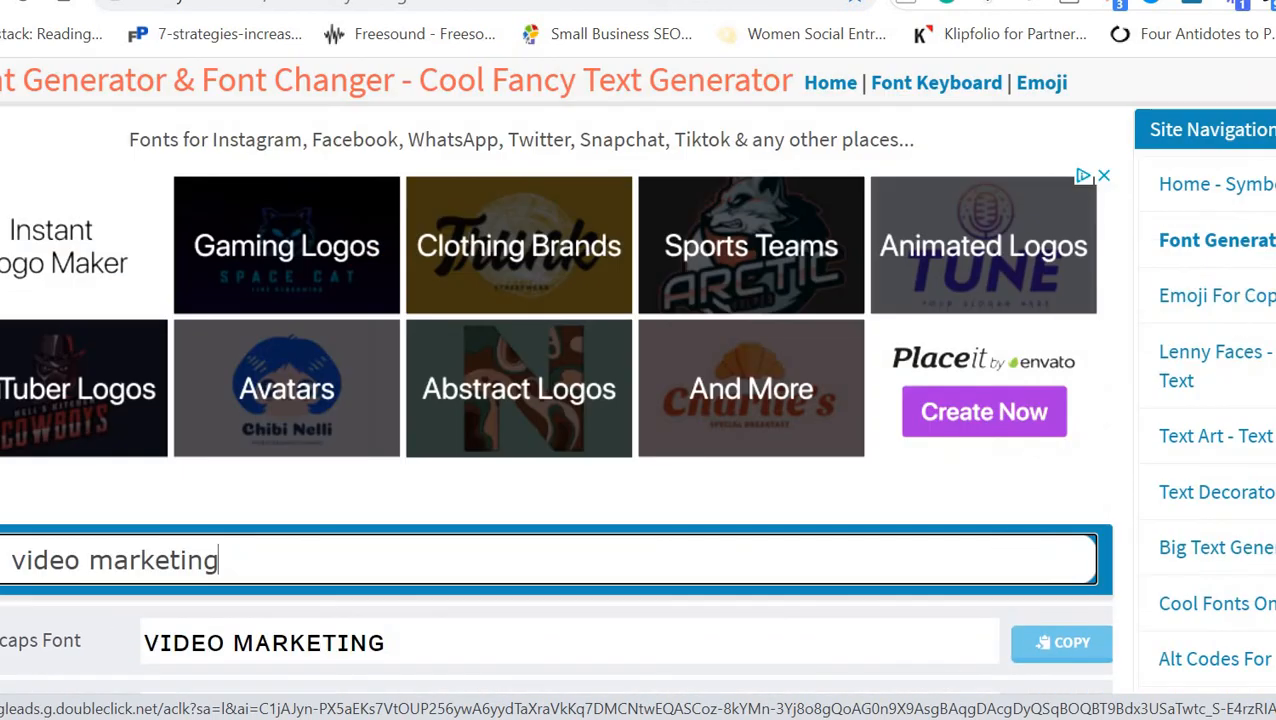
# Step: Capitalize both words of the generator's input text so it reads "Video Marketing"
pyautogui.scroll(-1, 28, 415)
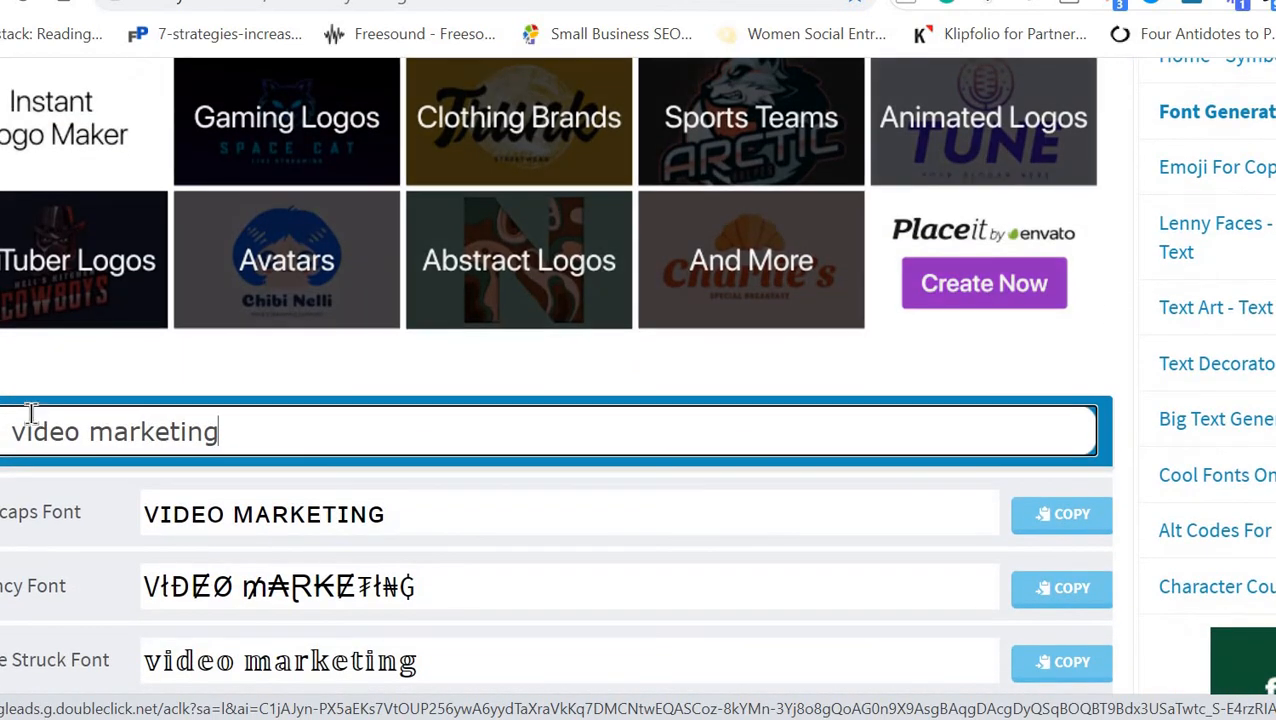
pyautogui.click(25, 428)
pyautogui.press('BackSpace')
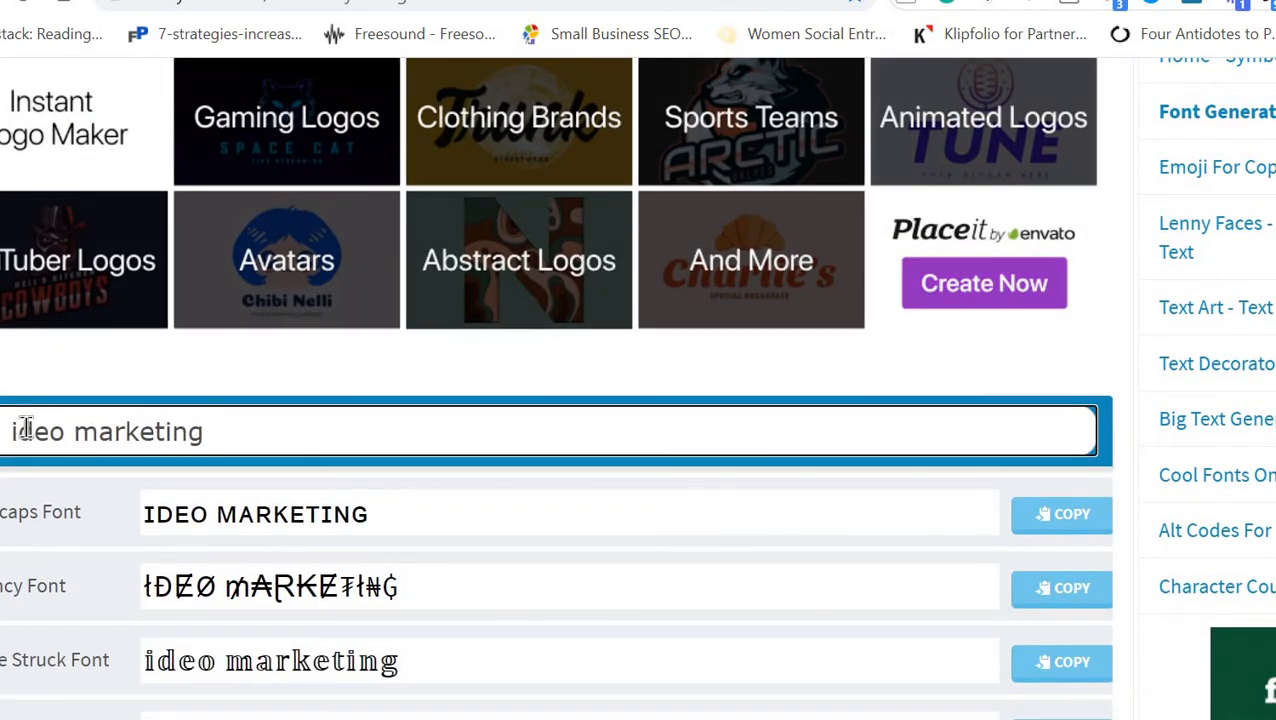
pyautogui.write('V')
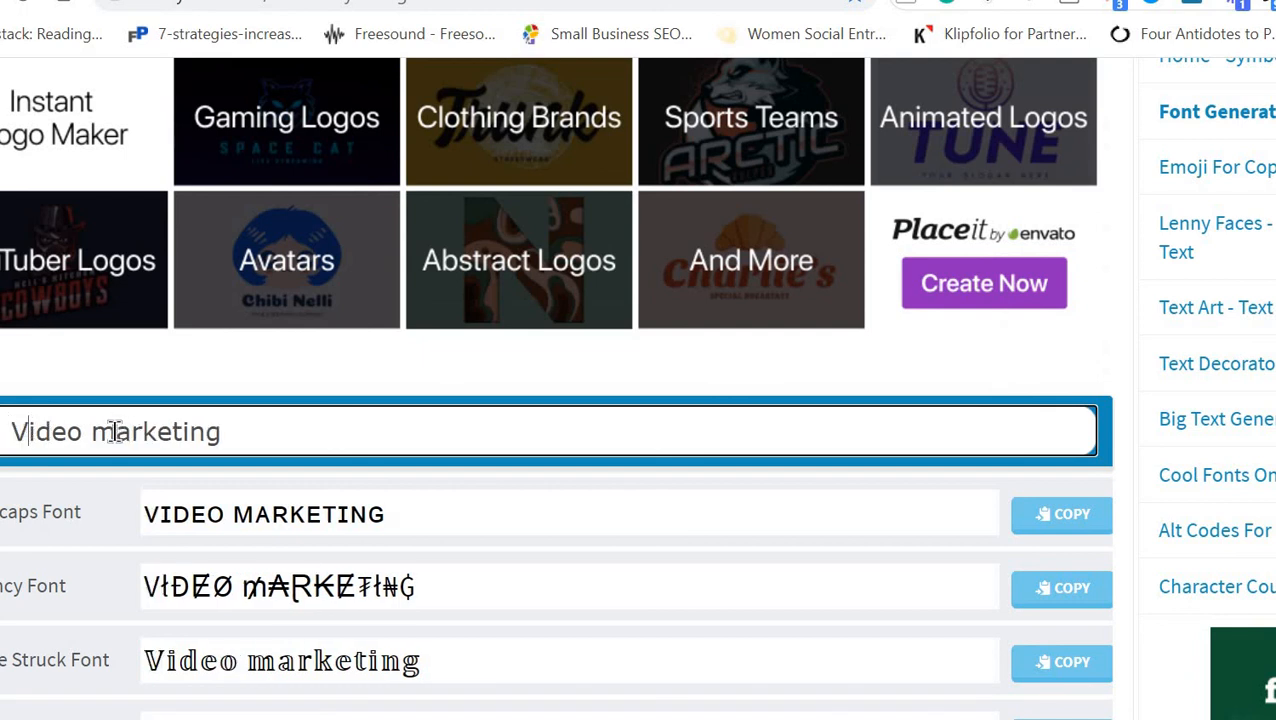
pyautogui.click(115, 431)
pyautogui.press('BackSpace')
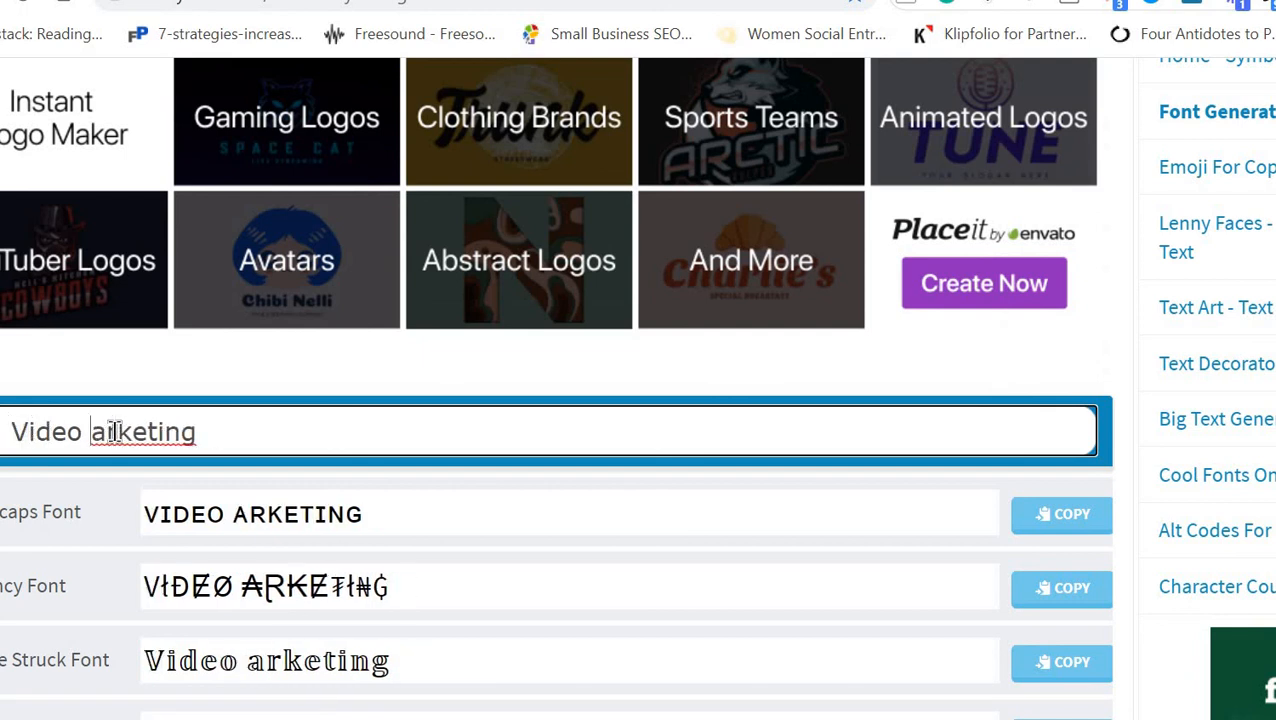
pyautogui.write('M')
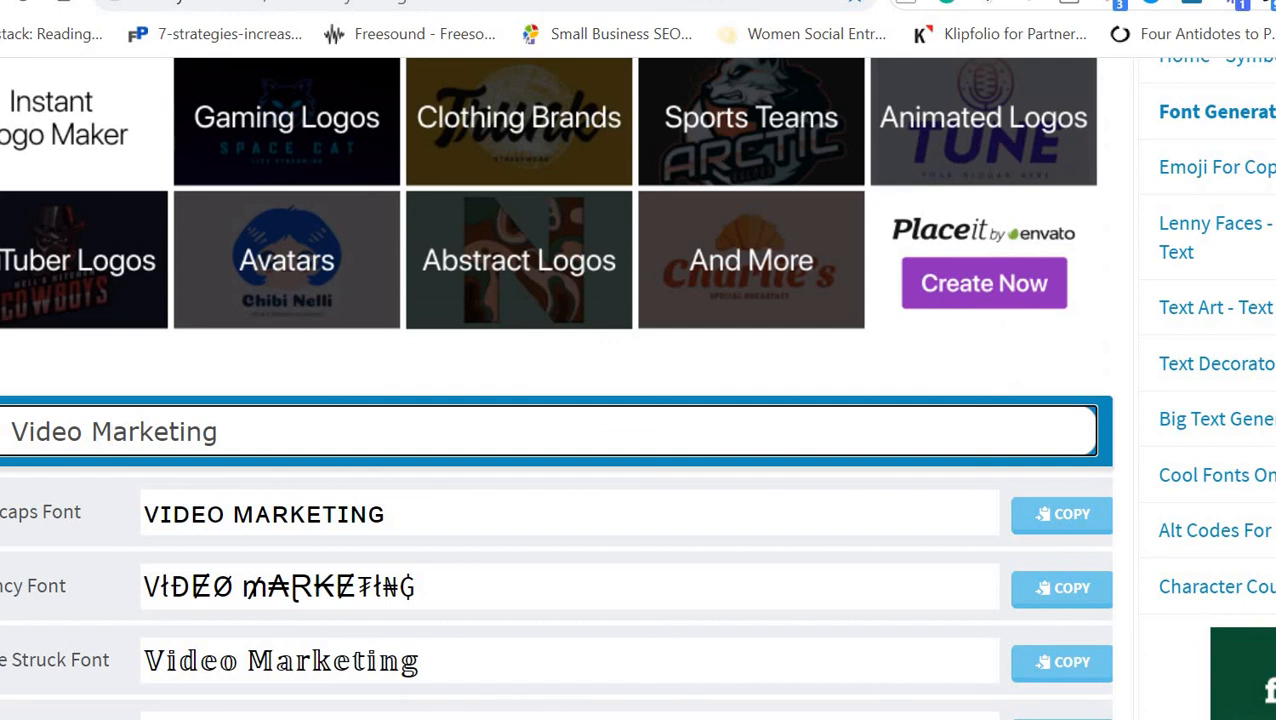
# Step: Copy the upright bold serif version of "Video Marketing" and dismiss the copy message
pyautogui.scroll(-7, 963, 413)
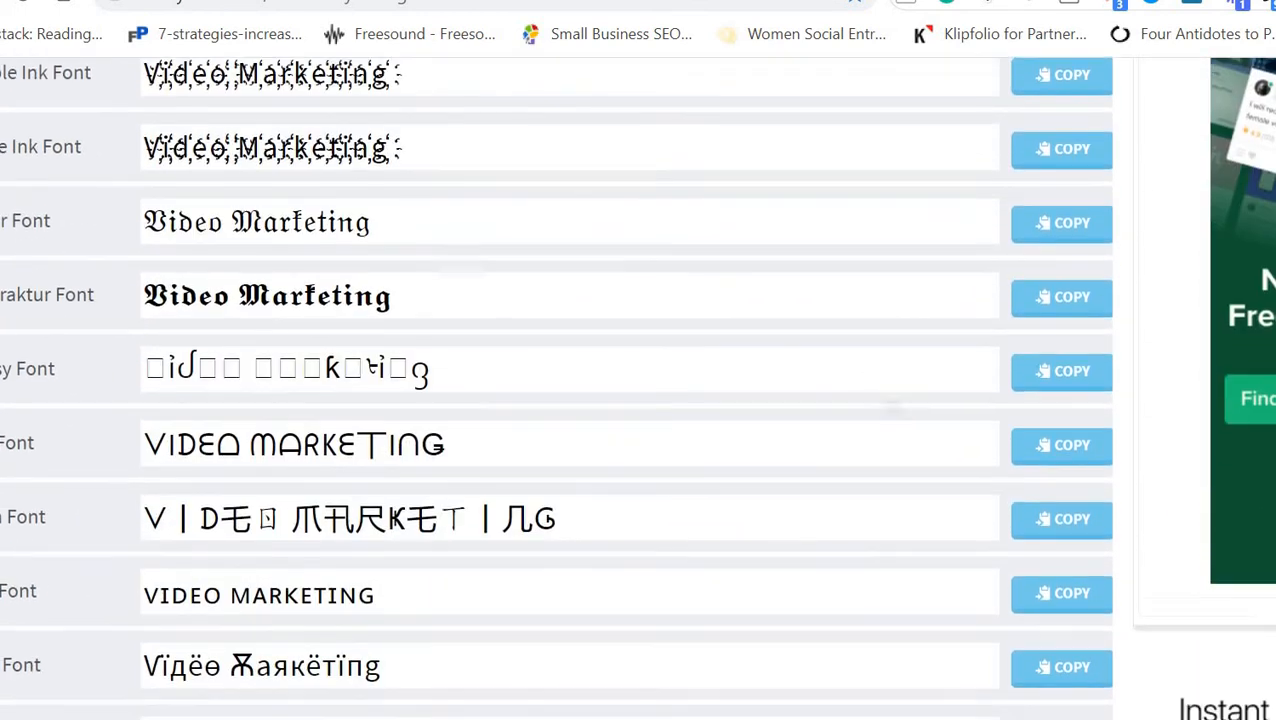
pyautogui.scroll(-10, 849, 373)
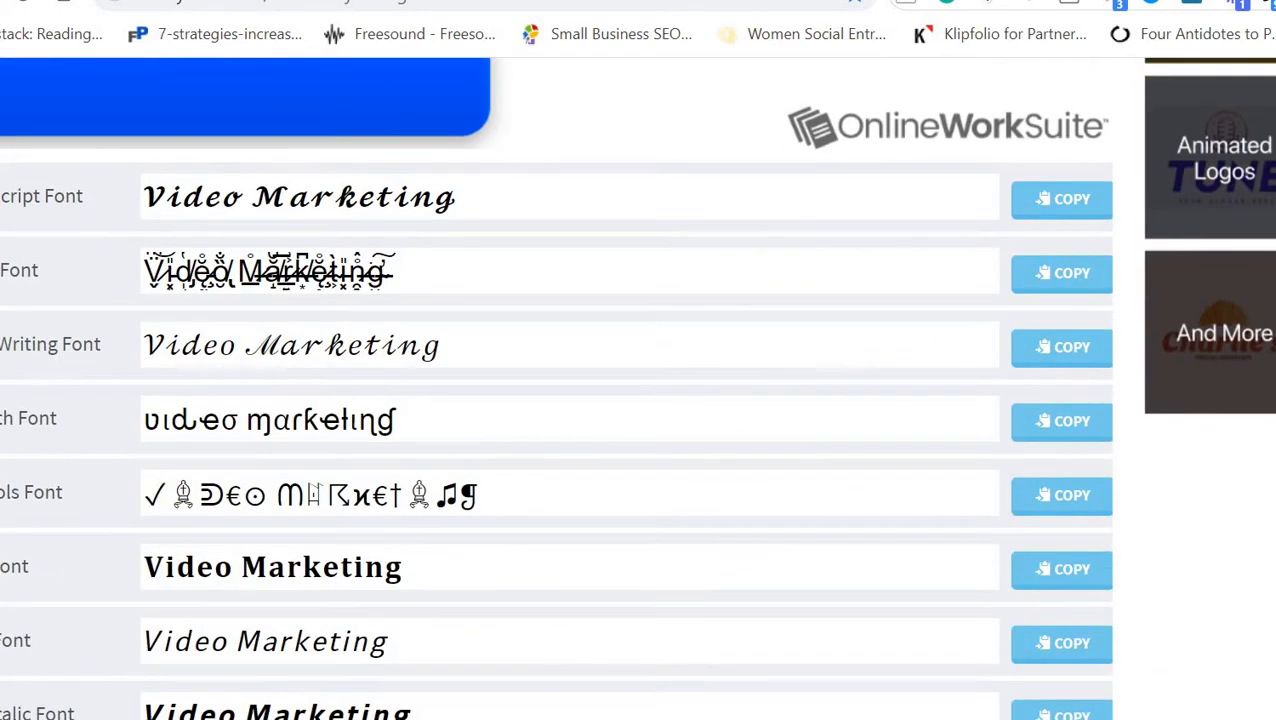
pyautogui.scroll(-4, 370, 310)
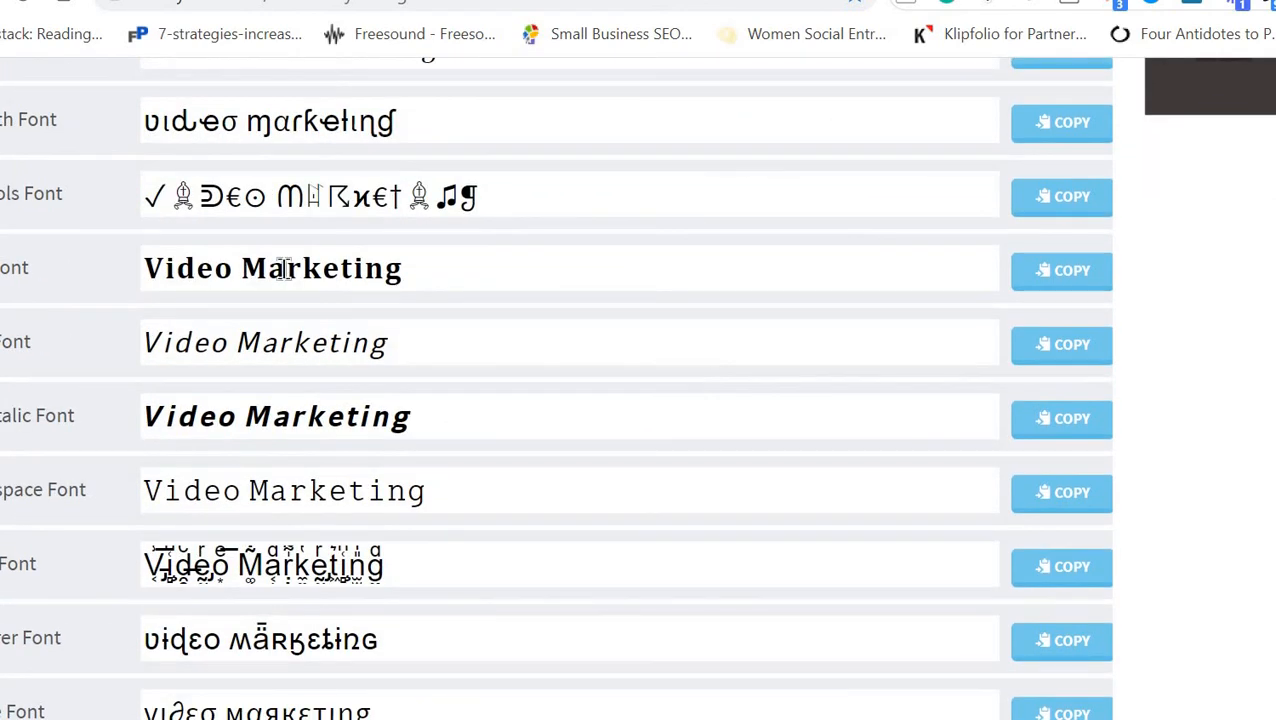
pyautogui.click(1067, 283)
pyautogui.click(1067, 283)
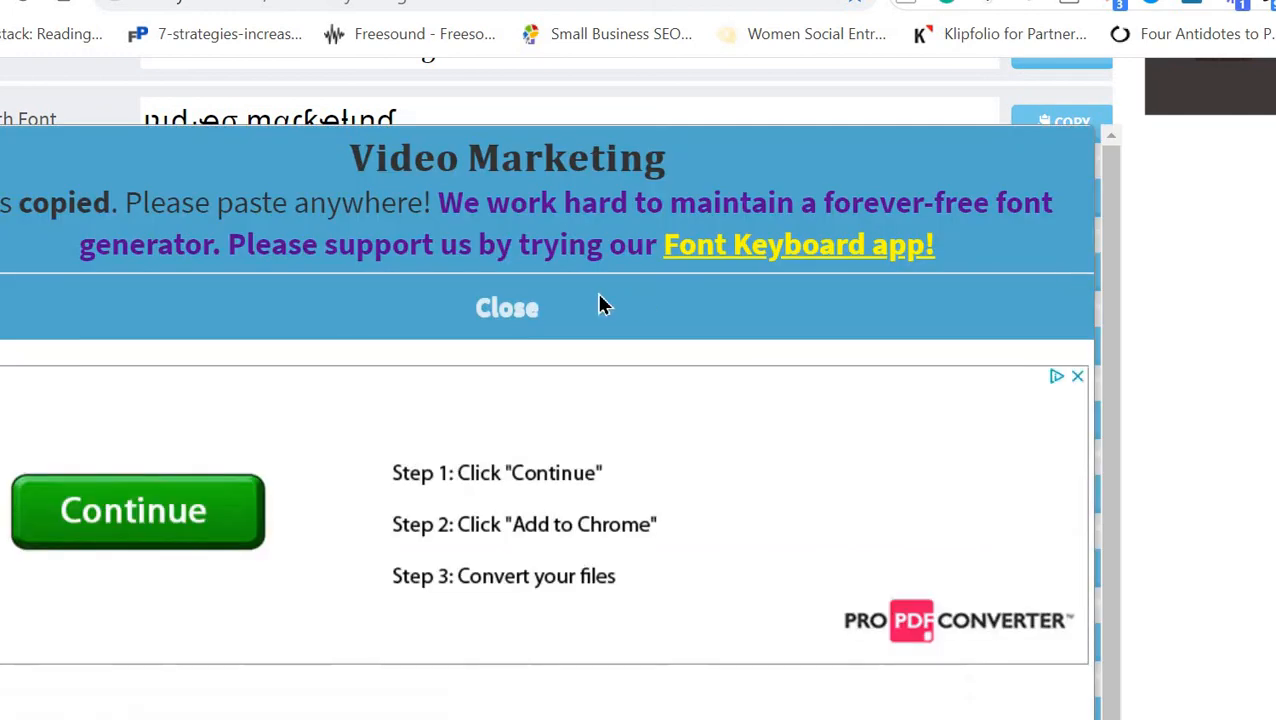
pyautogui.click(519, 311)
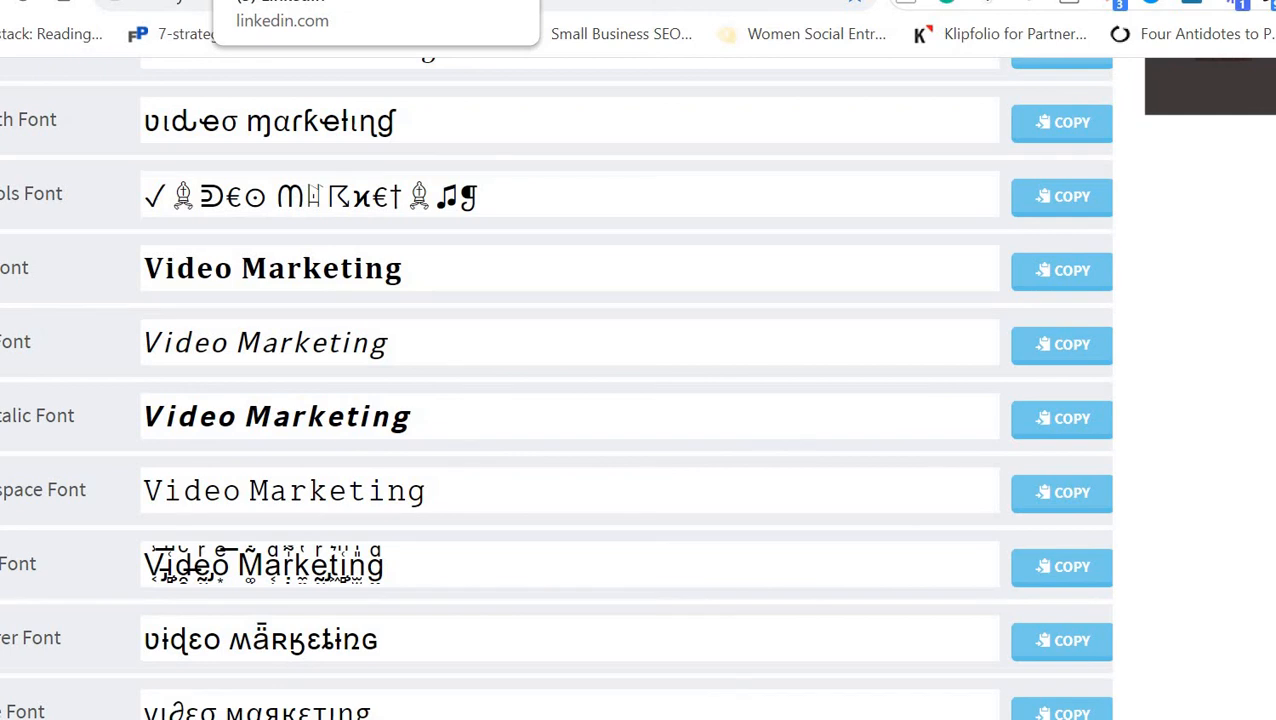
# Step: Switch to the LinkedIn draft post and replace the selected "video marketing" with the copied bold "Video Marketing"
pyautogui.click(300, 0)
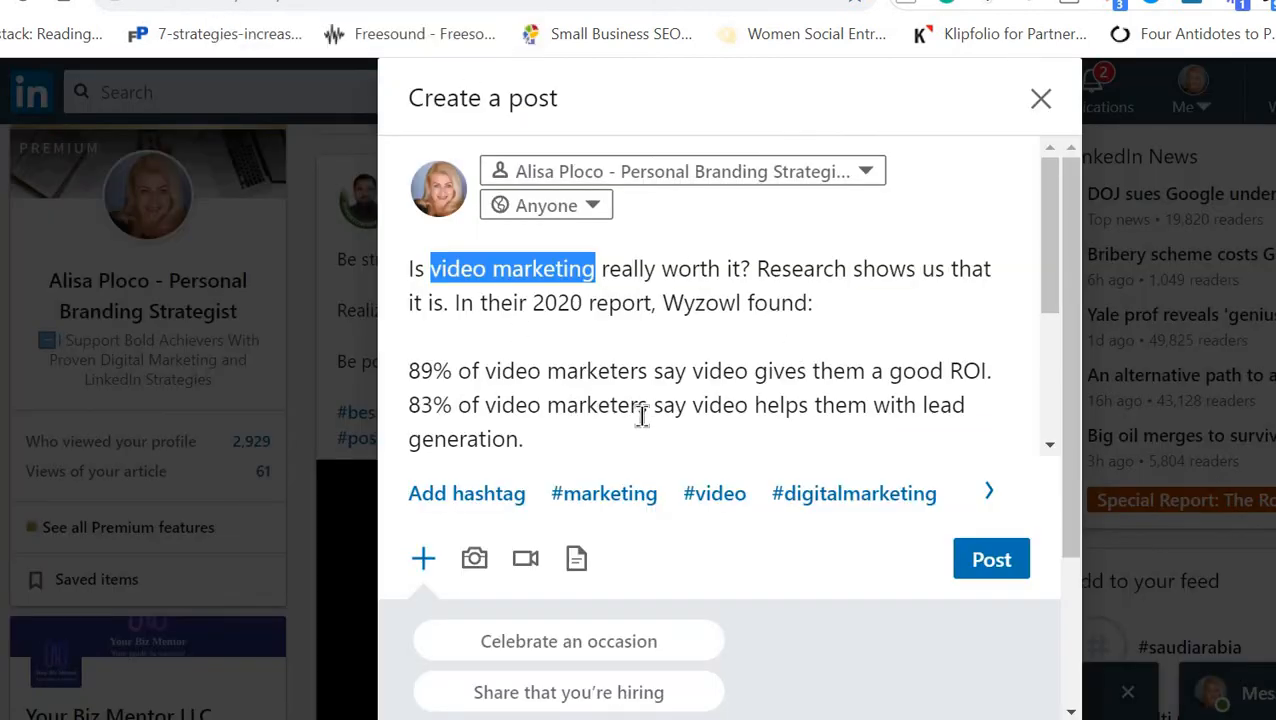
pyautogui.rightClick(527, 271)
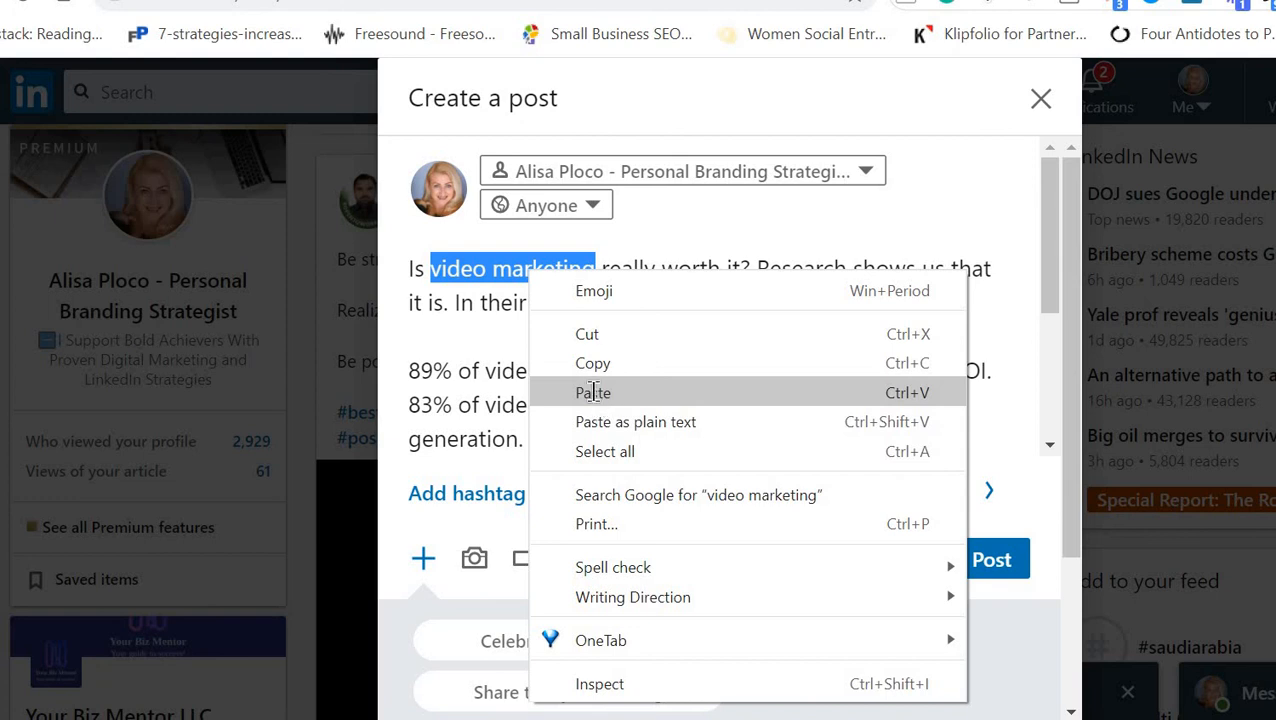
pyautogui.click(593, 394)
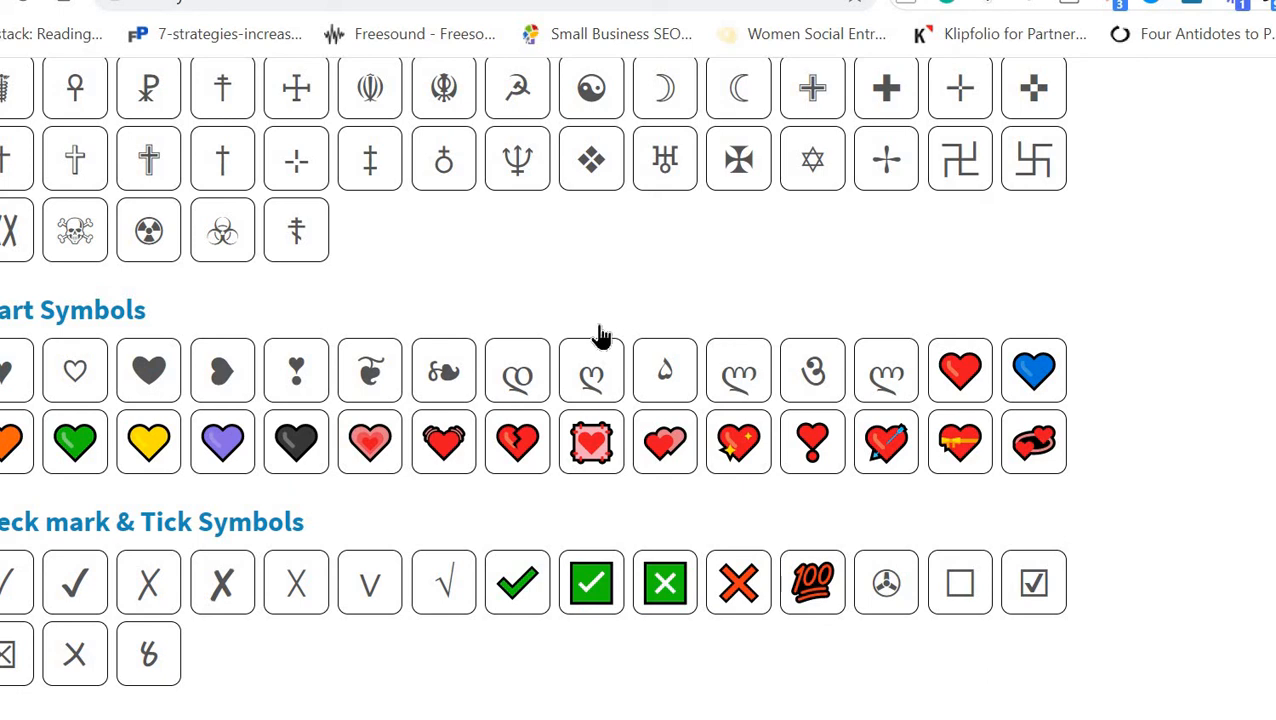
# Step: Copy the green check mark from the symbols page and paste it before the 89% and 83% lines of the LinkedIn post
pyautogui.click(520, 588)
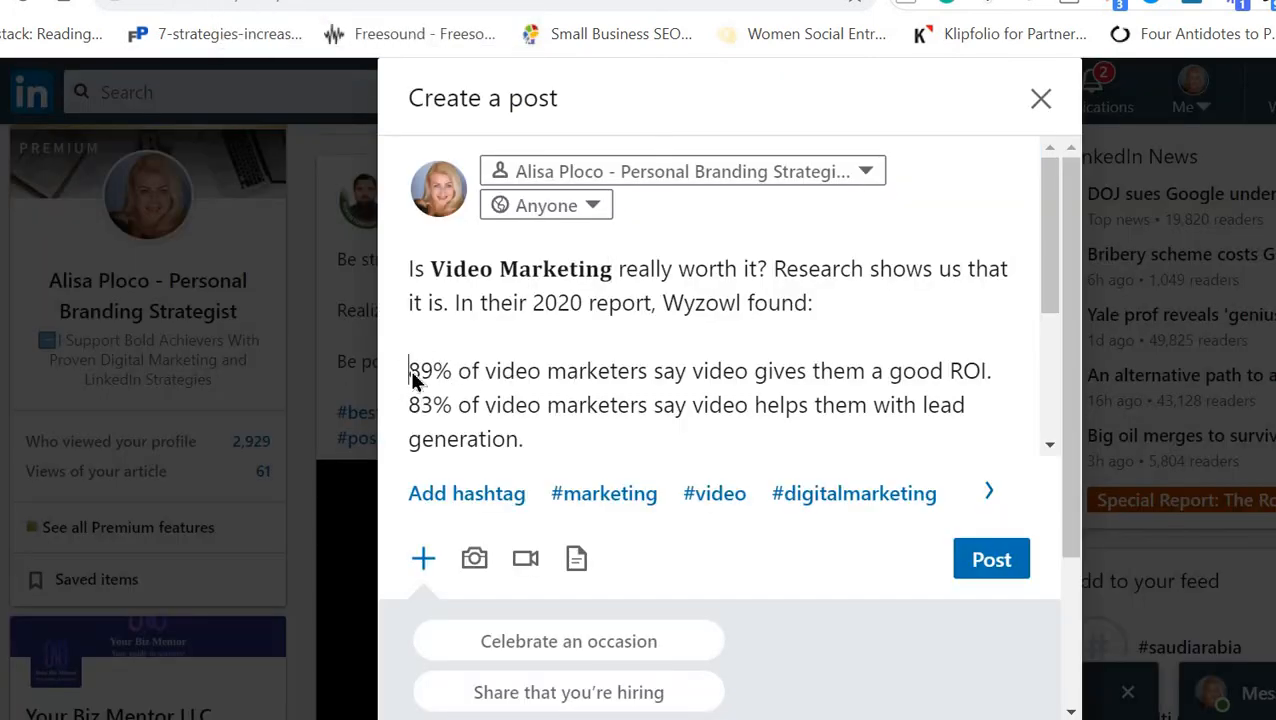
pyautogui.rightClick(410, 370)
pyautogui.click(411, 369)
pyautogui.rightClick(411, 369)
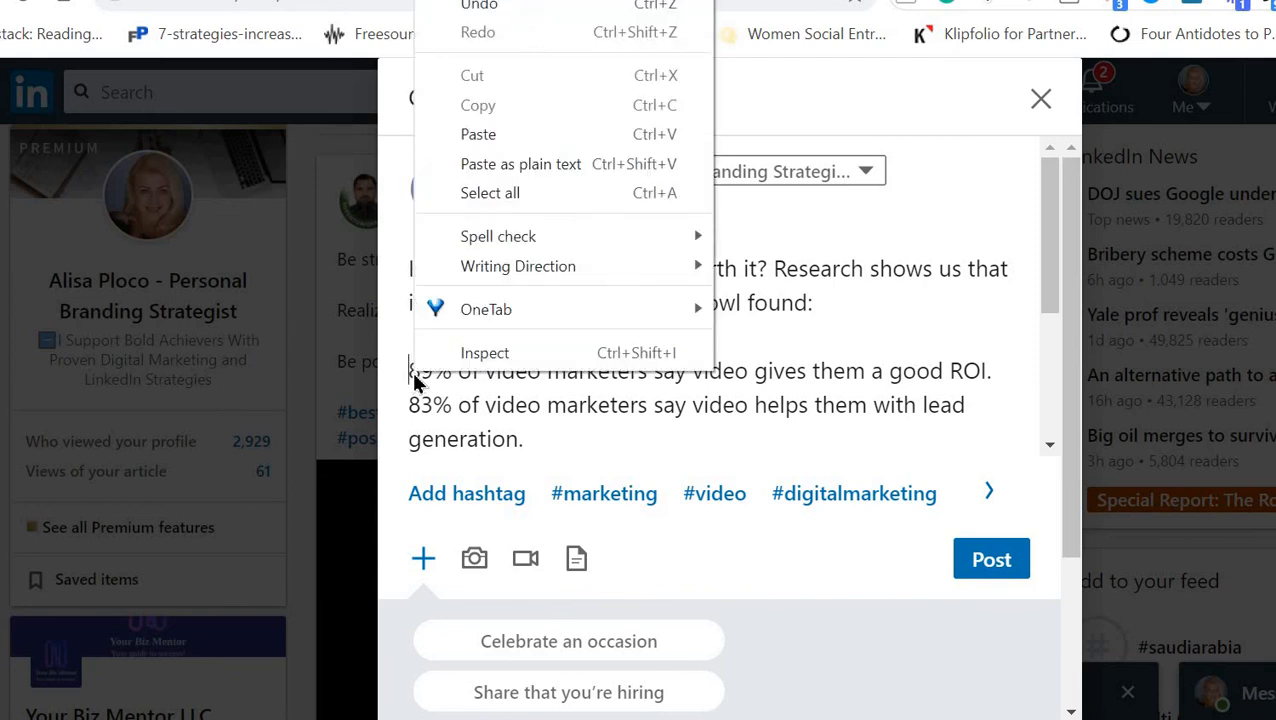
pyautogui.click(478, 134)
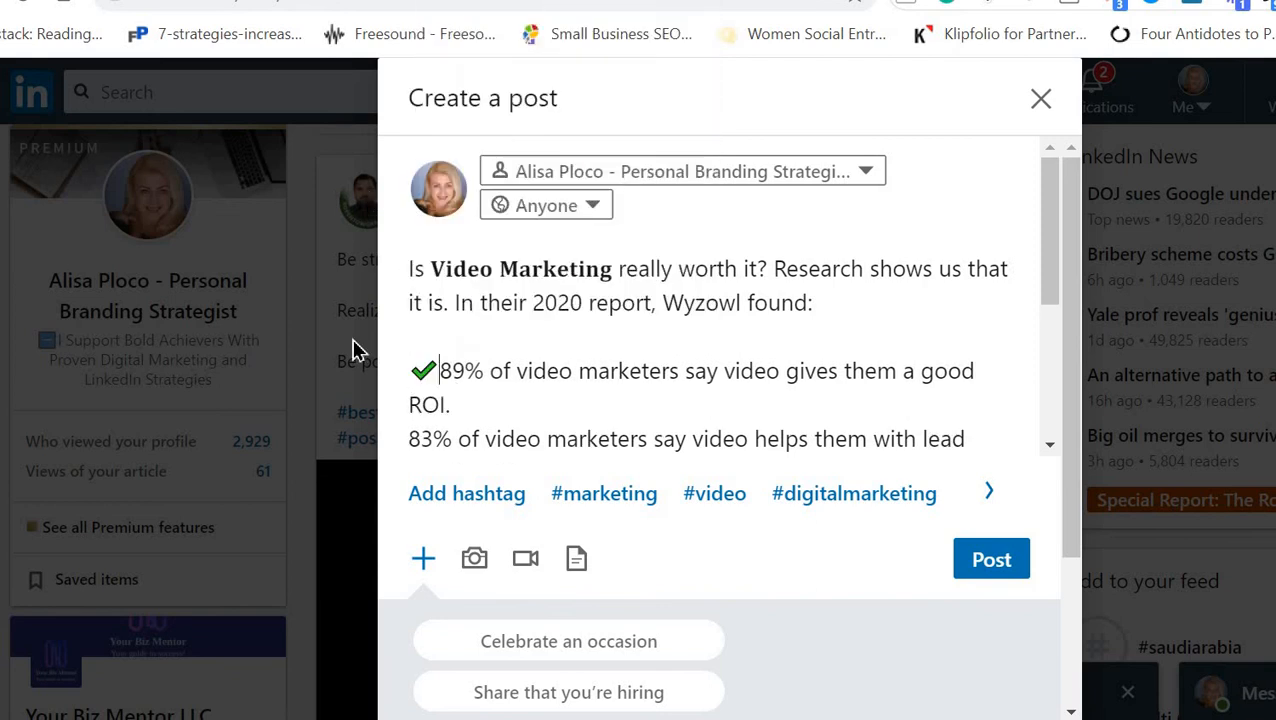
pyautogui.rightClick(410, 438)
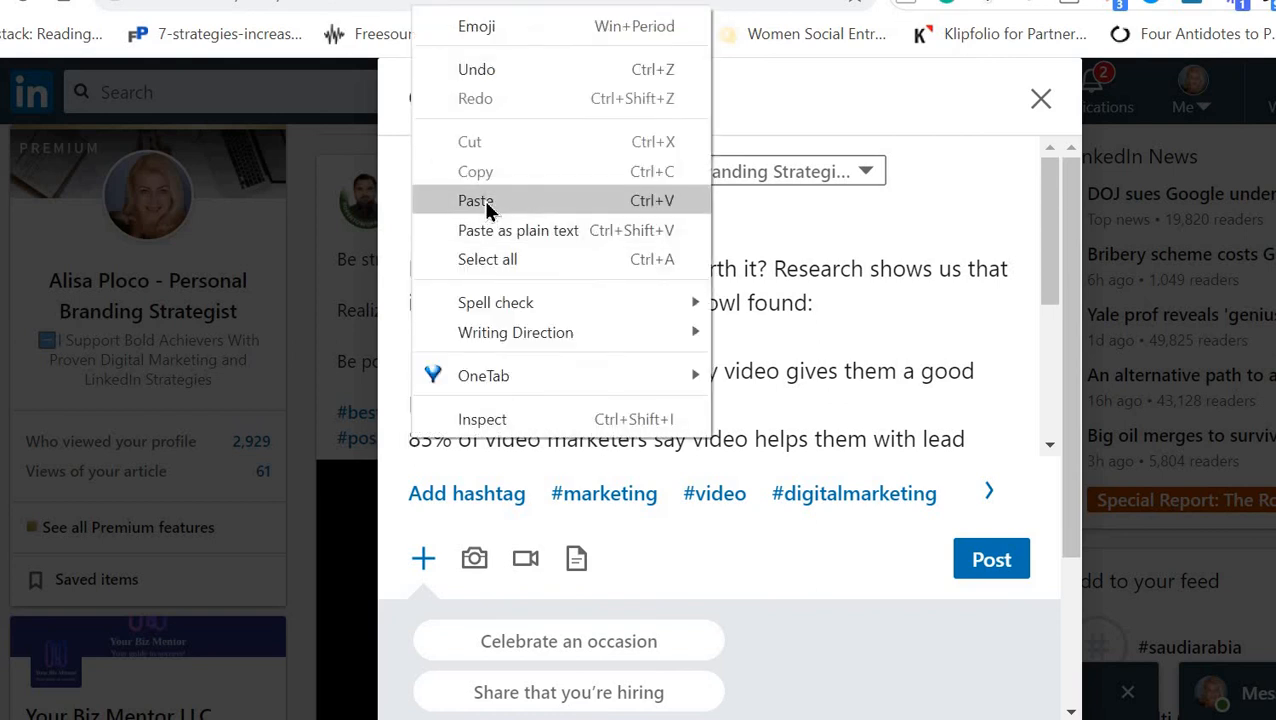
pyautogui.click(484, 201)
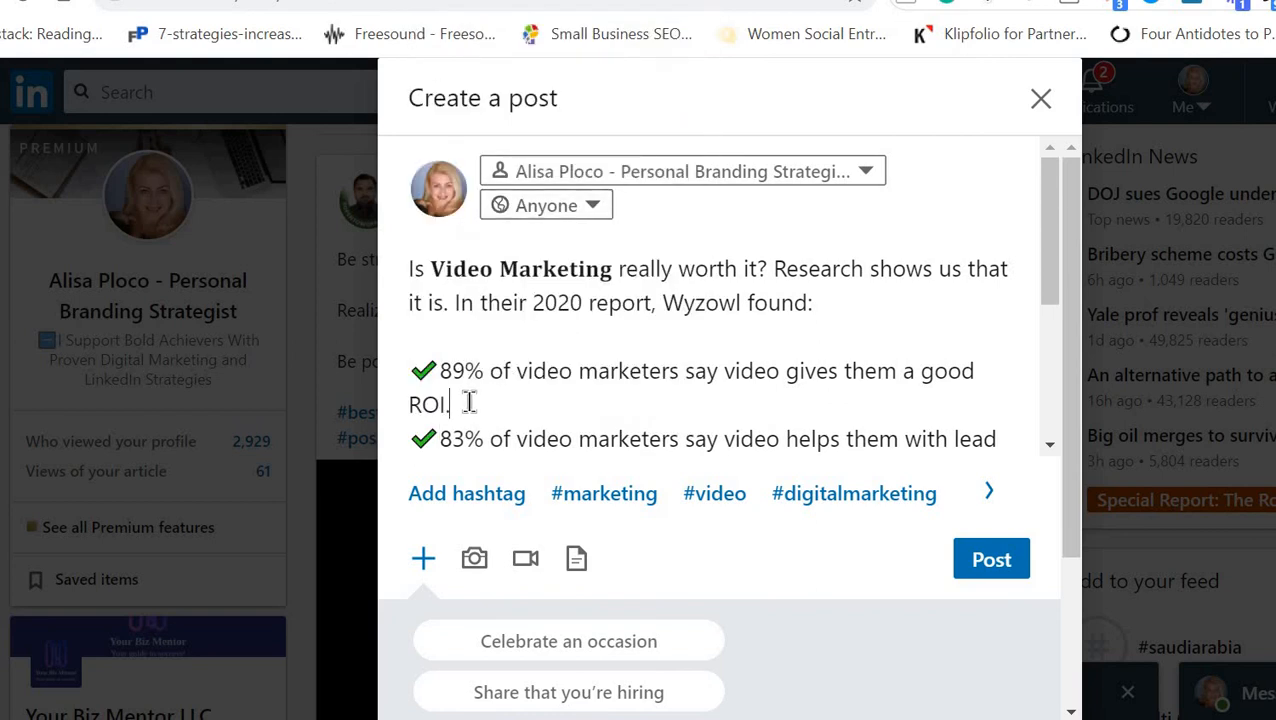
# Step: Insert blank lines after the 89% and 83% statements and paste the copied green check mark before the 87% line
pyautogui.press('Return')
pyautogui.scroll(-2, 414, 418)
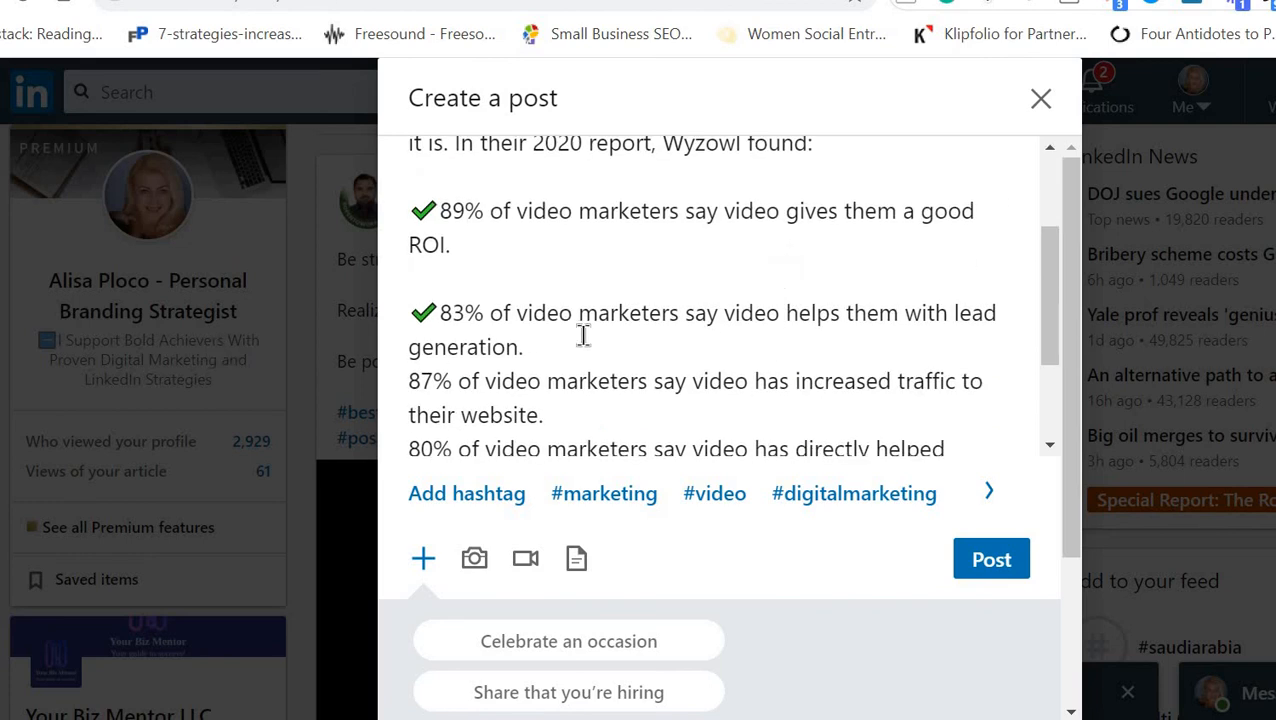
pyautogui.press('Return')
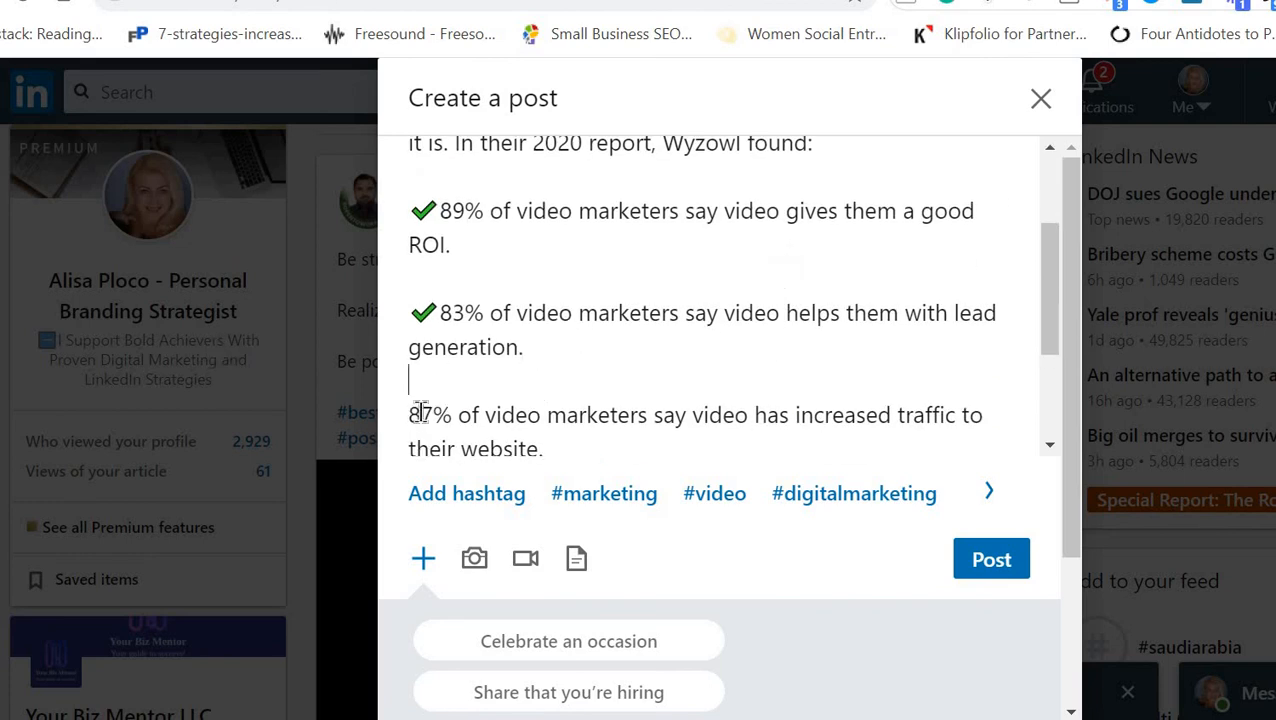
pyautogui.rightClick(410, 418)
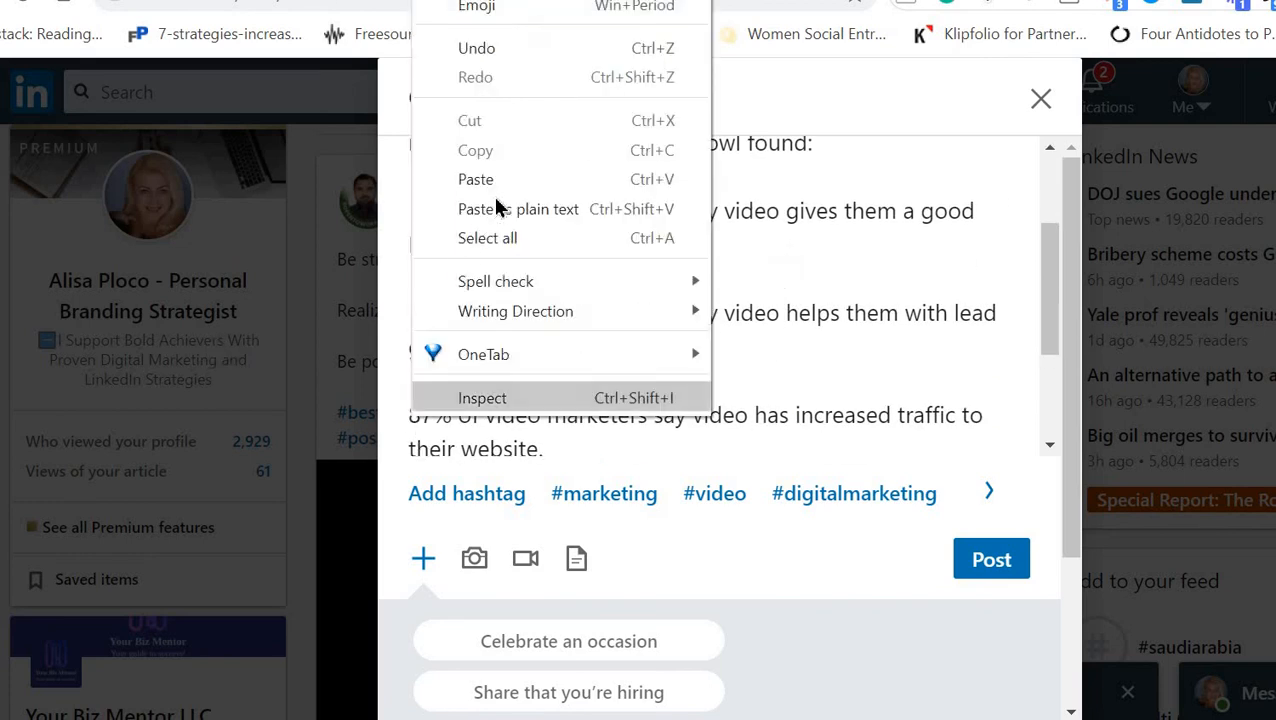
pyautogui.click(476, 180)
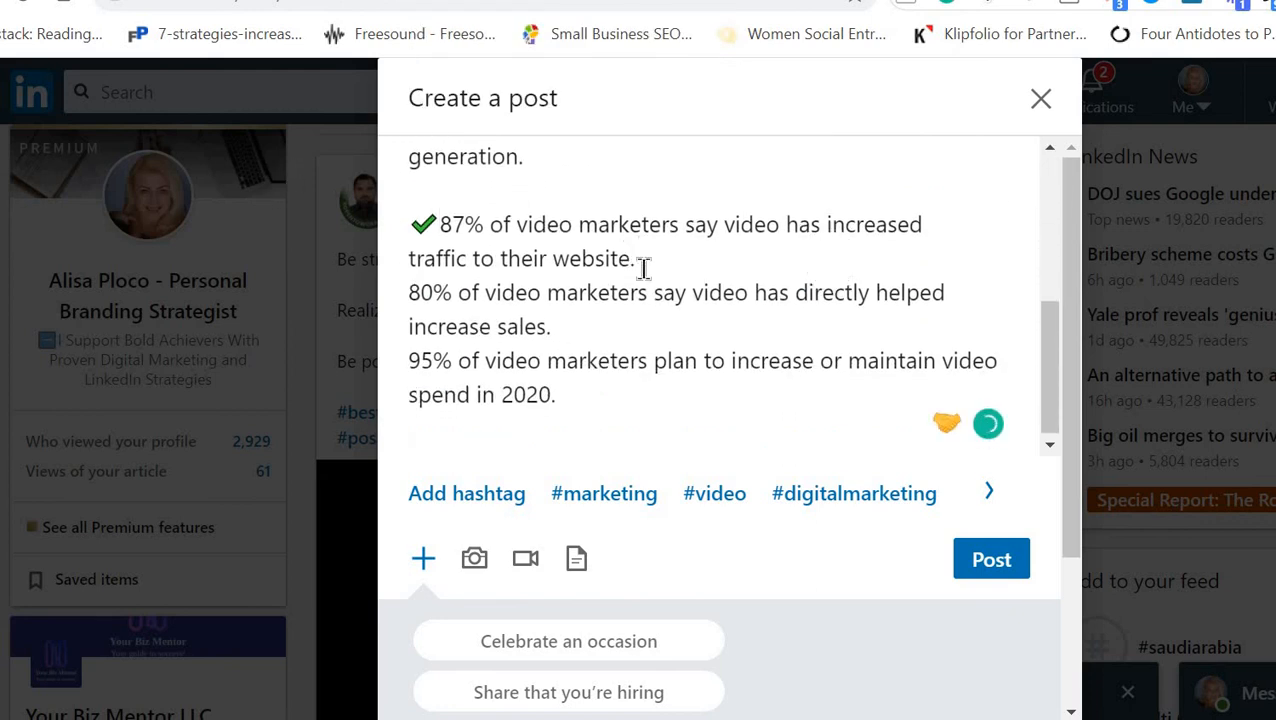
# Step: Insert blank lines after the 87% and 80% statements and paste the green check mark before the 80% and 95% lines
pyautogui.press('Return')
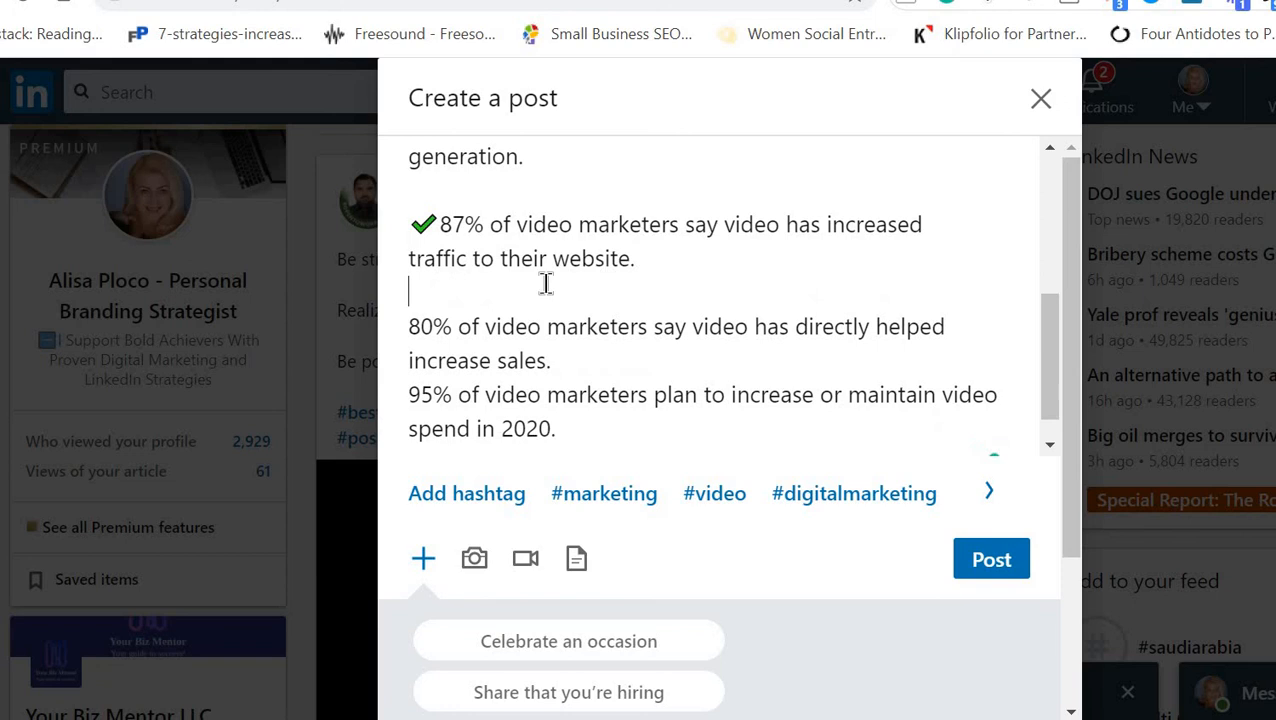
pyautogui.rightClick(410, 324)
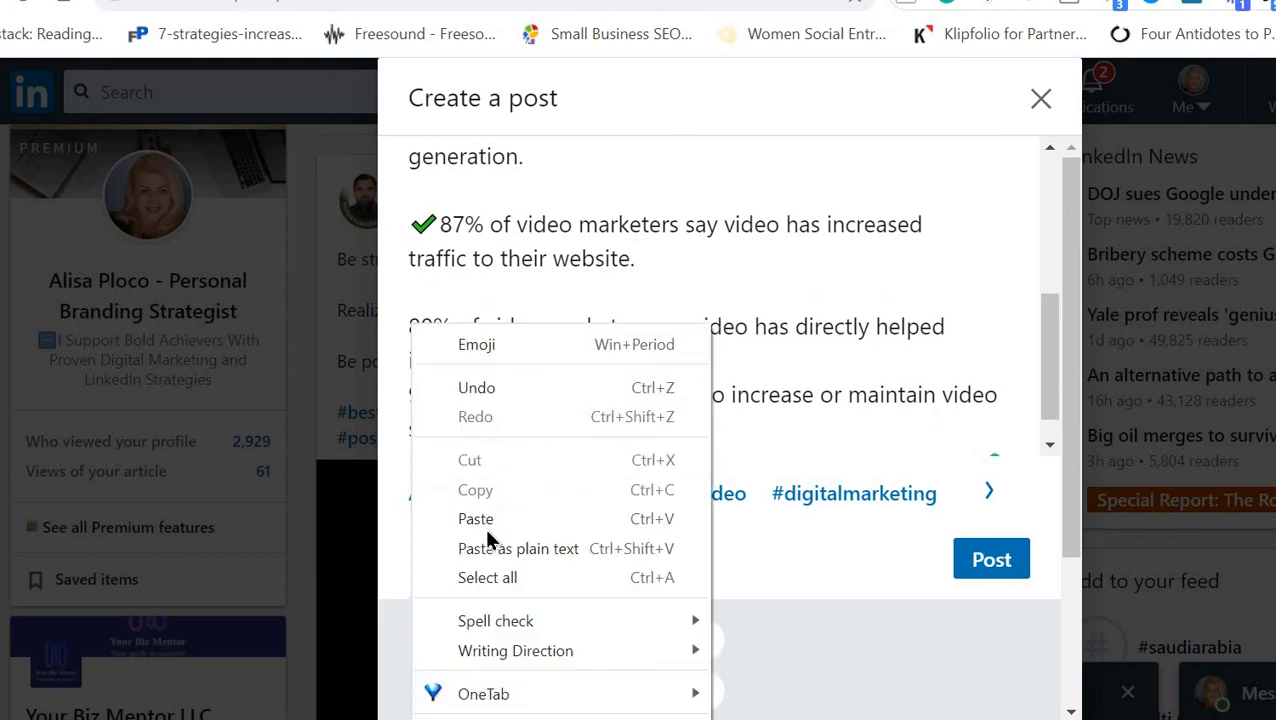
pyautogui.click(476, 518)
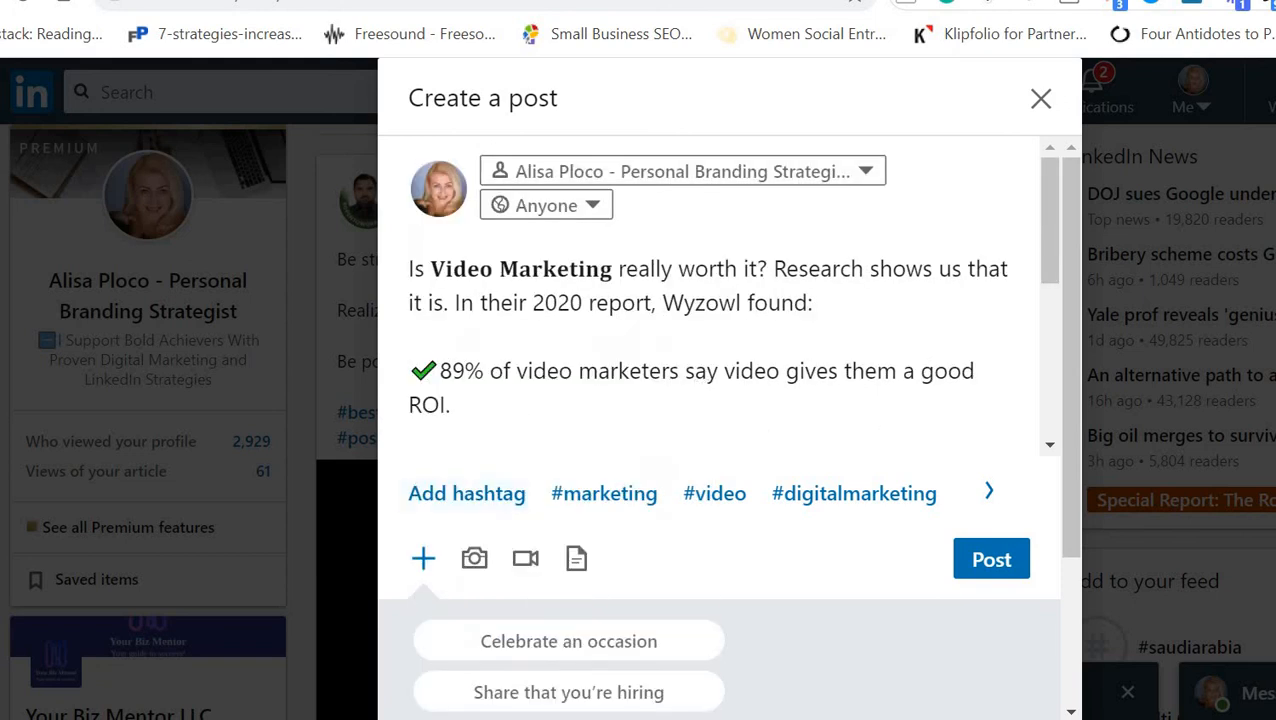
pyautogui.scroll(-5, 820, 427)
pyautogui.scroll(-1, 826, 176)
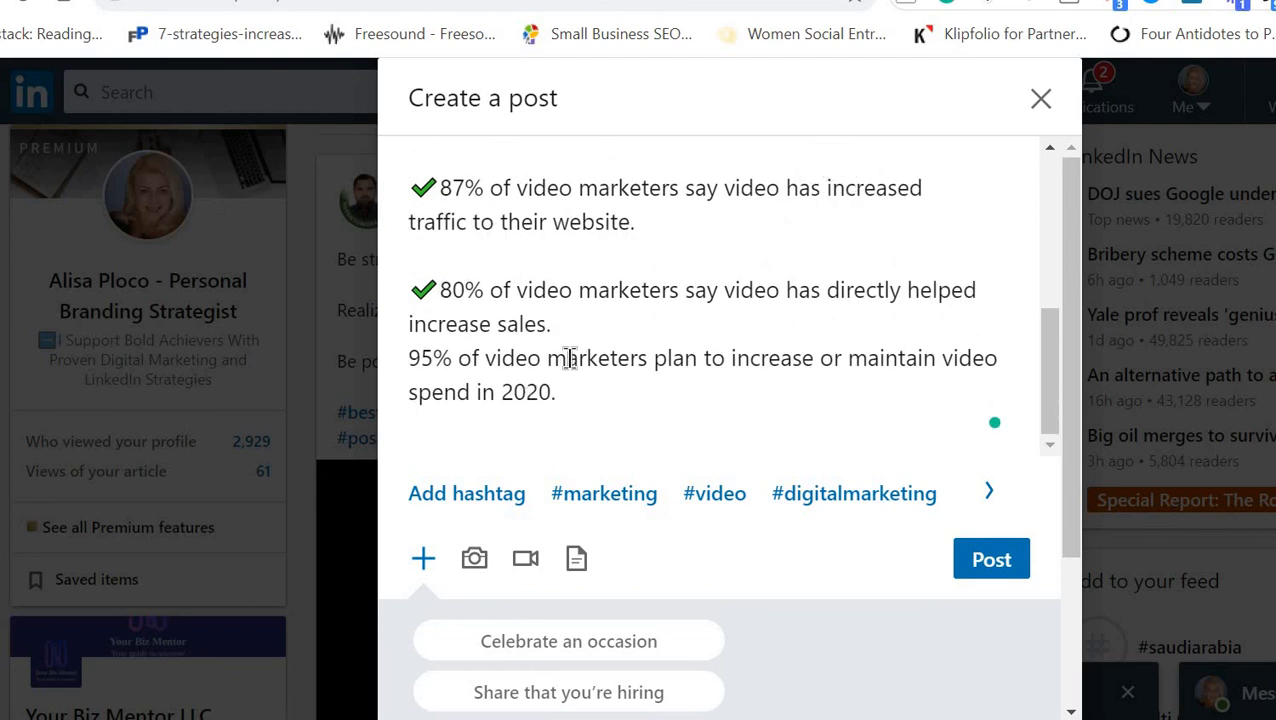
pyautogui.click(583, 323)
pyautogui.press('Return')
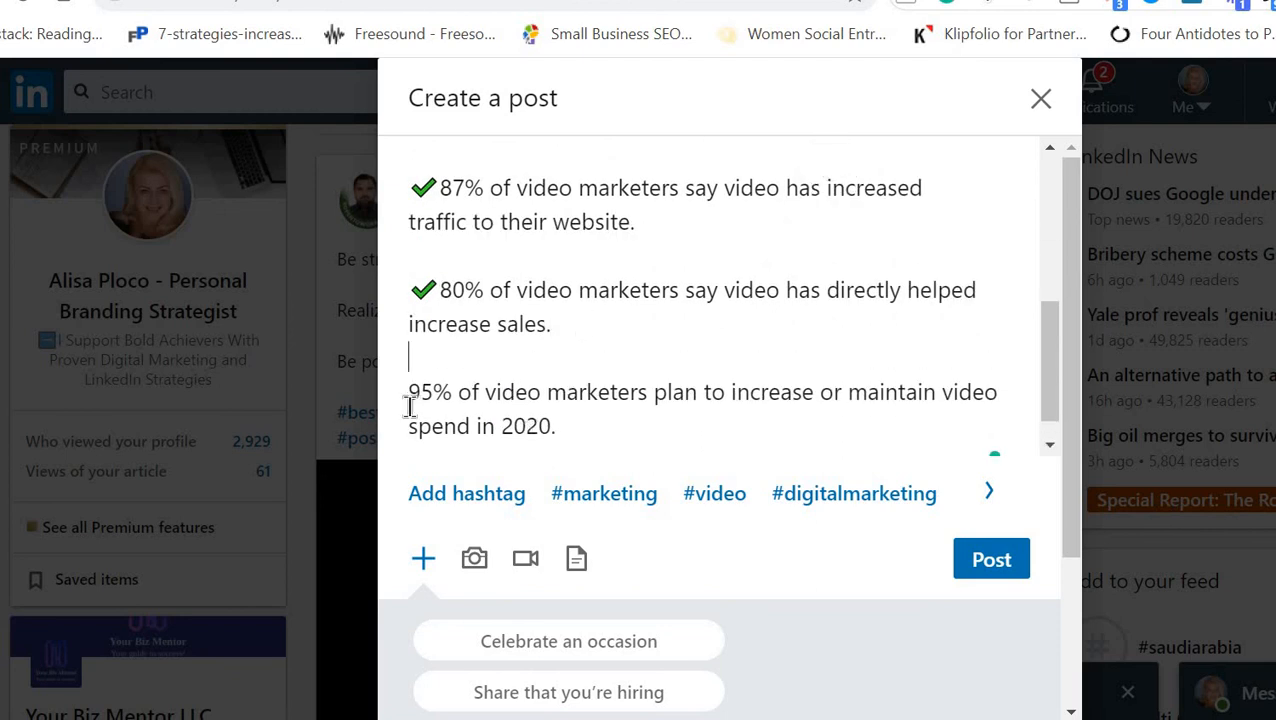
pyautogui.rightClick(421, 381)
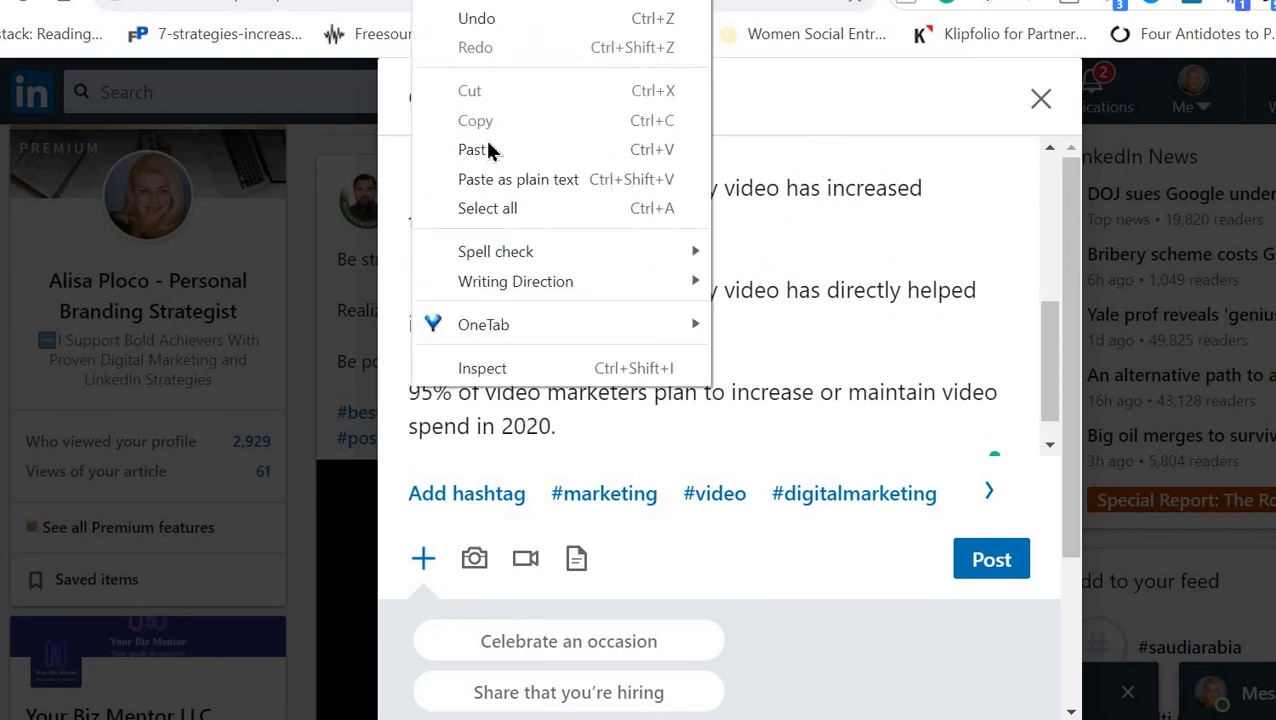
pyautogui.click(485, 145)
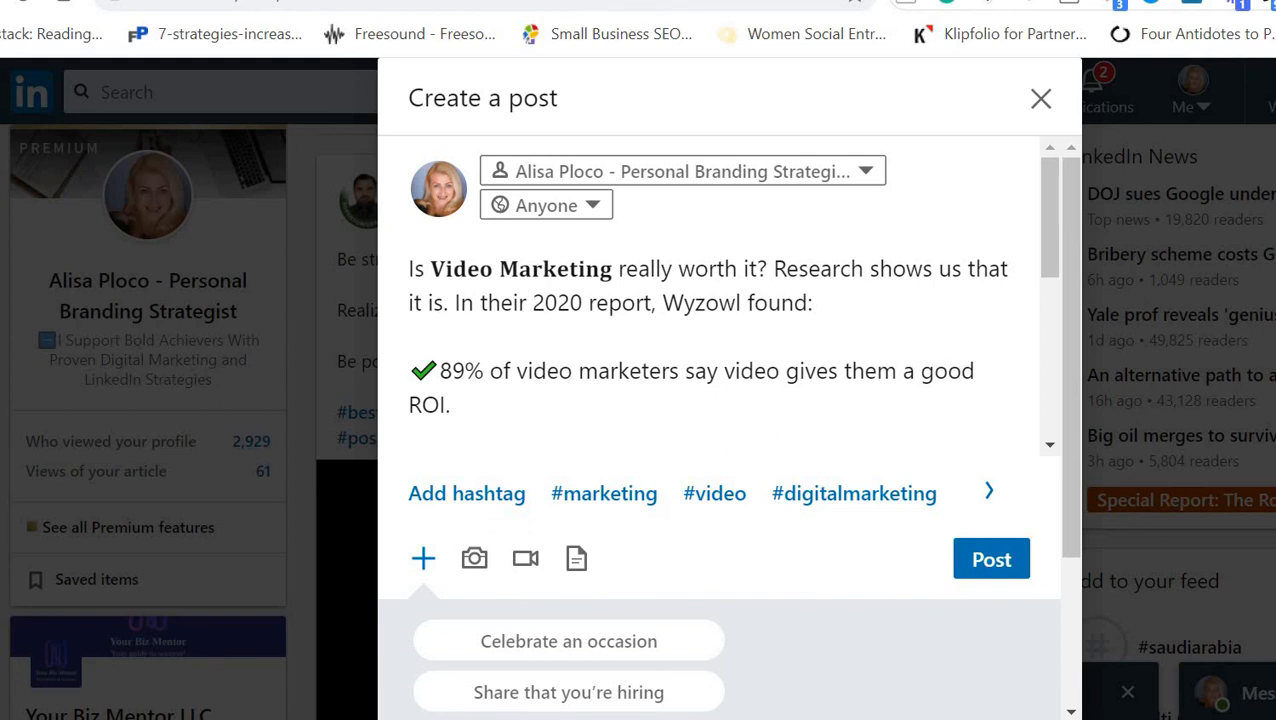
pyautogui.scroll(-3, 825, 263)
pyautogui.scroll(3, 820, 413)
pyautogui.scroll(-2, 872, 262)
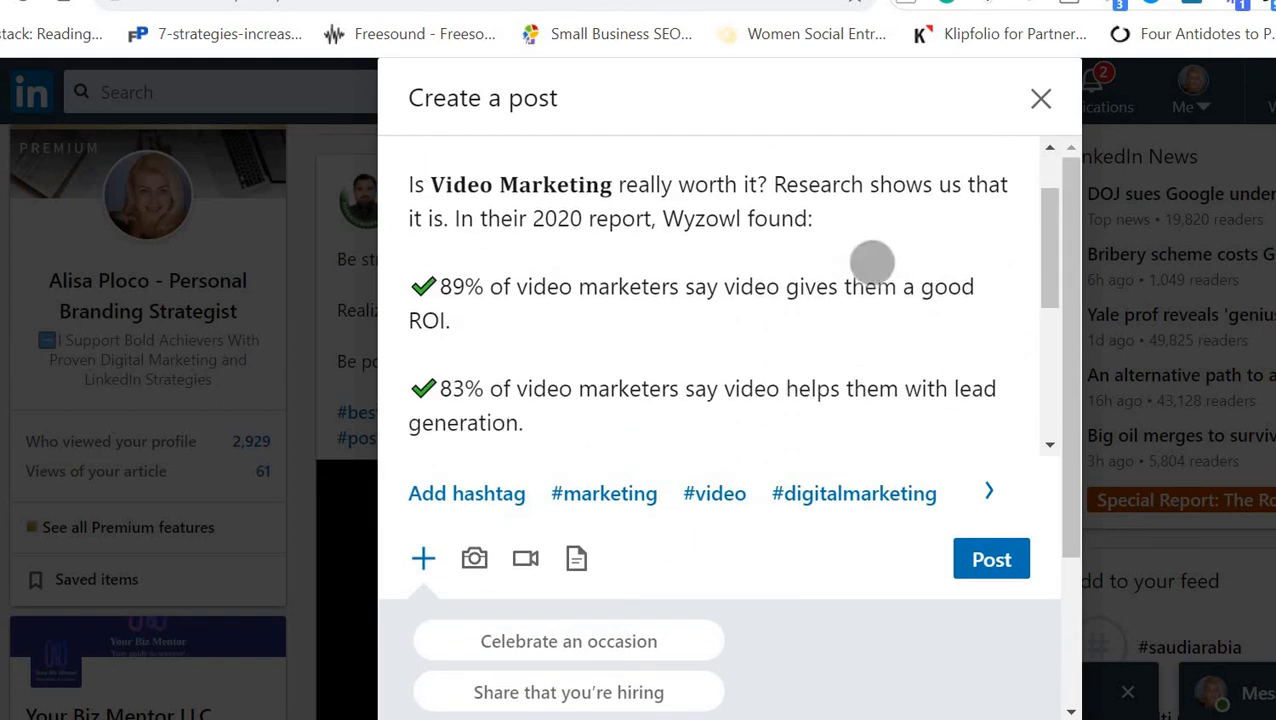
pyautogui.scroll(-3, 870, 280)
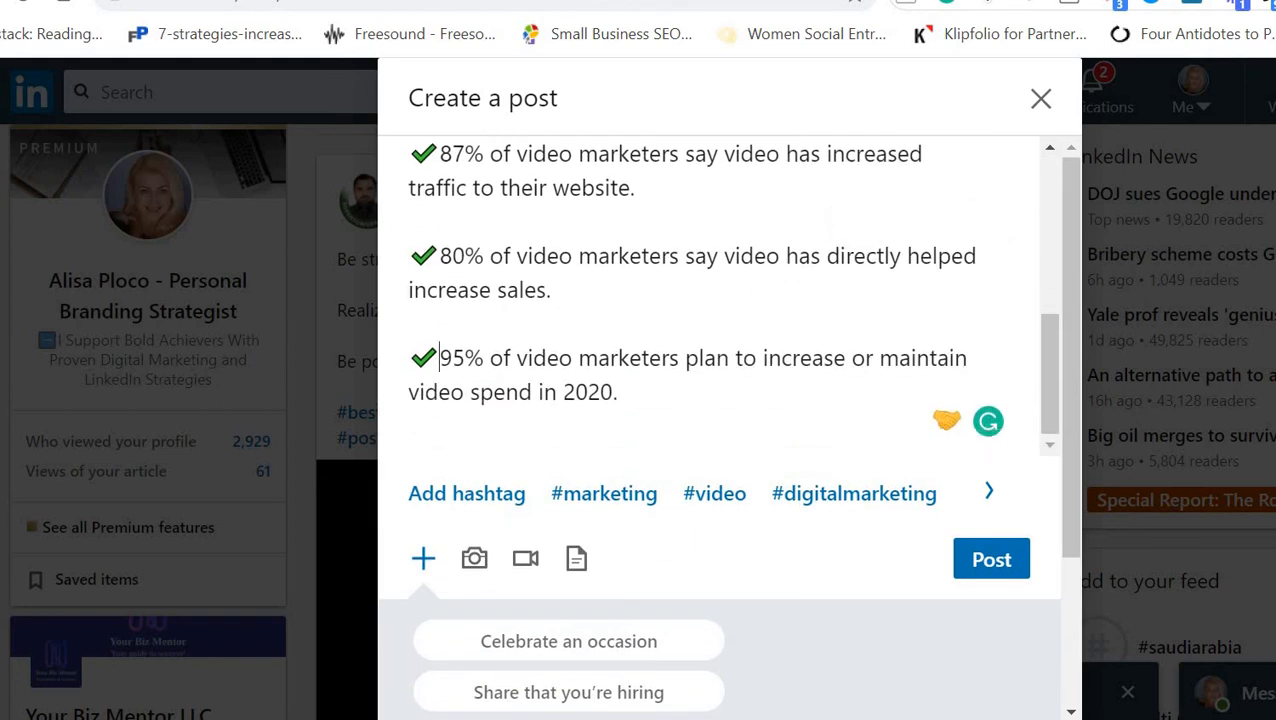
pyautogui.scroll(10, 720, 290)
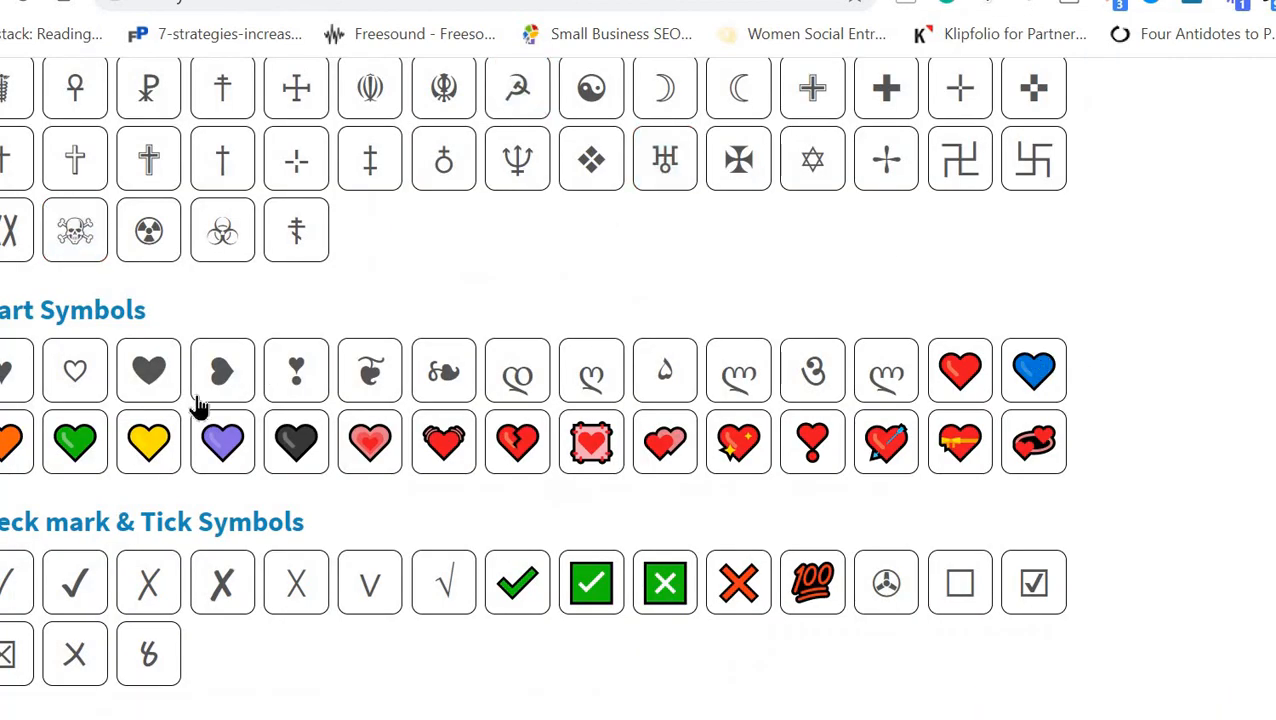
# Step: Switch to the symbols page and copy the white check mark in a green square
pyautogui.click(594, 590)
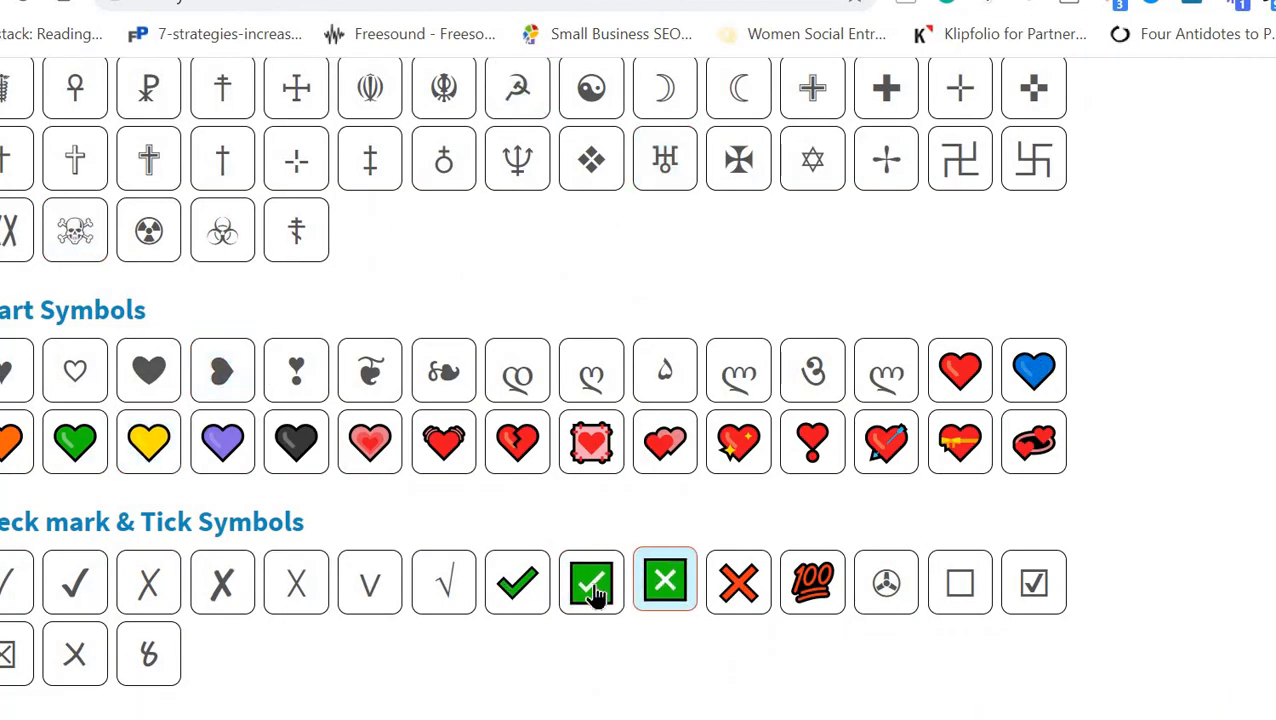
pyautogui.click(815, 590)
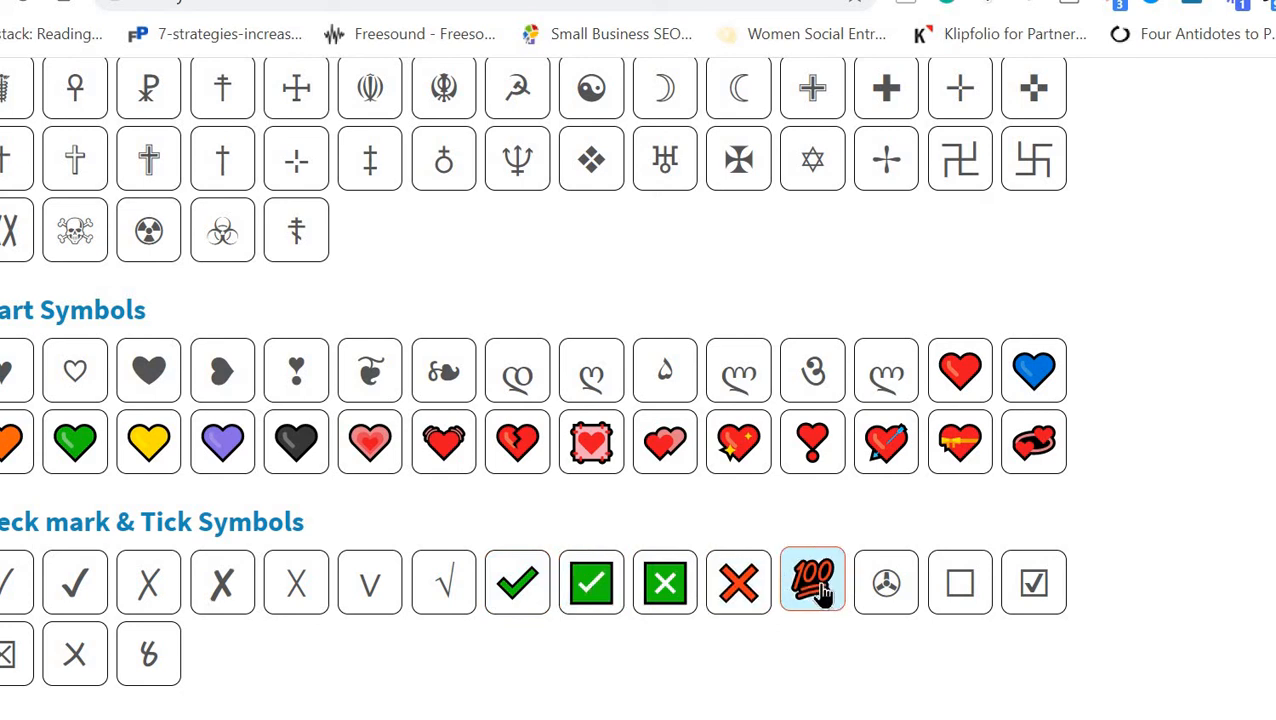
pyautogui.click(674, 598)
pyautogui.click(600, 593)
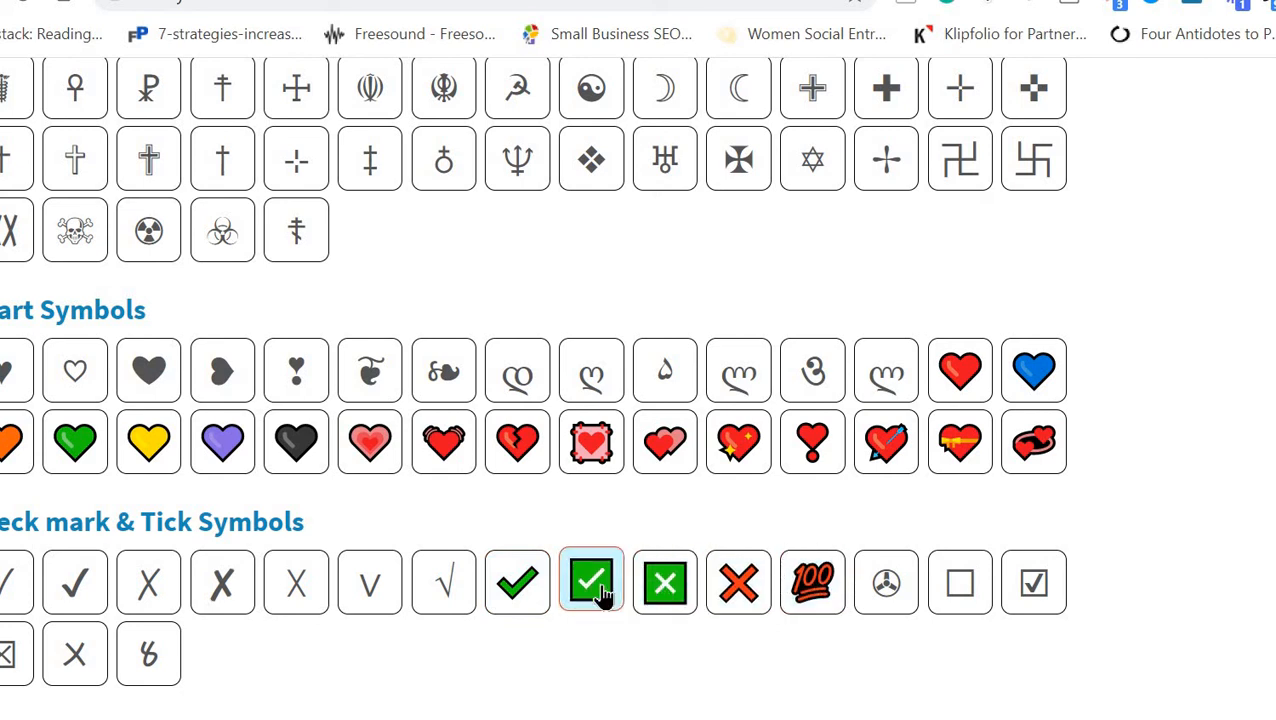
pyautogui.click(601, 588)
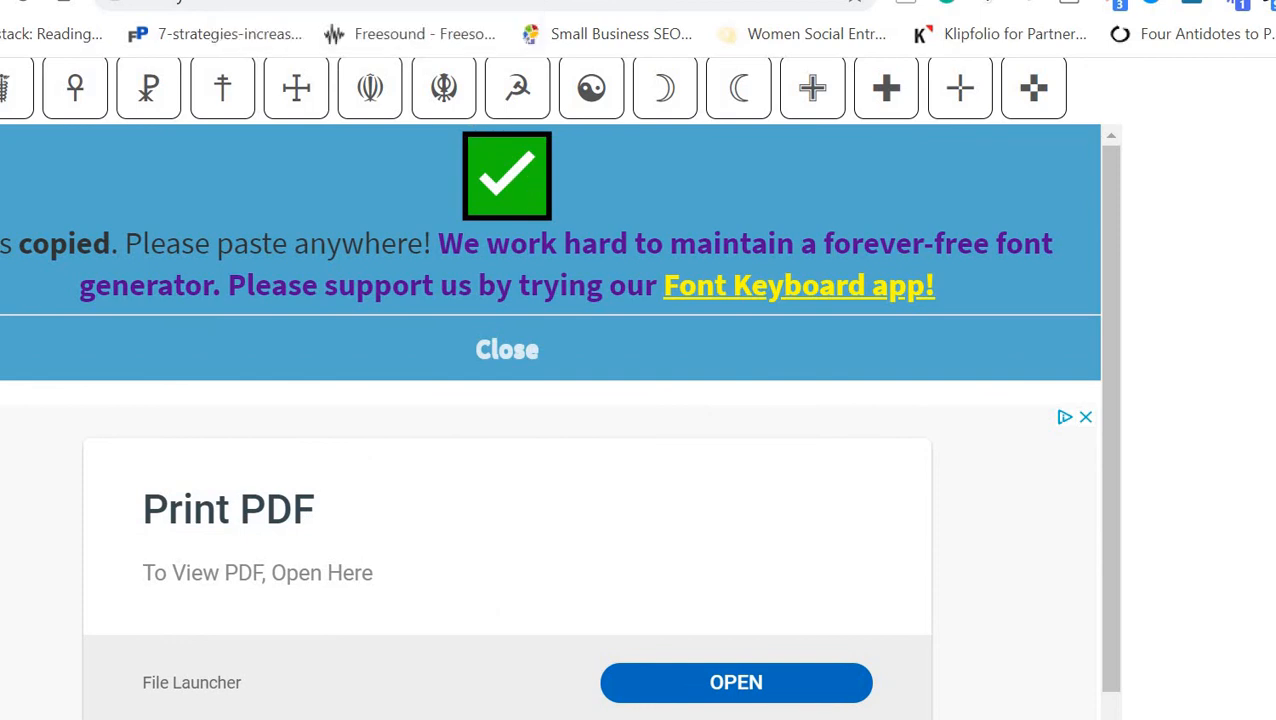
# Step: Return to the LinkedIn draft and paste the copied green square check mark at the start and end of the introductory paragraph
pyautogui.click(268, 0)
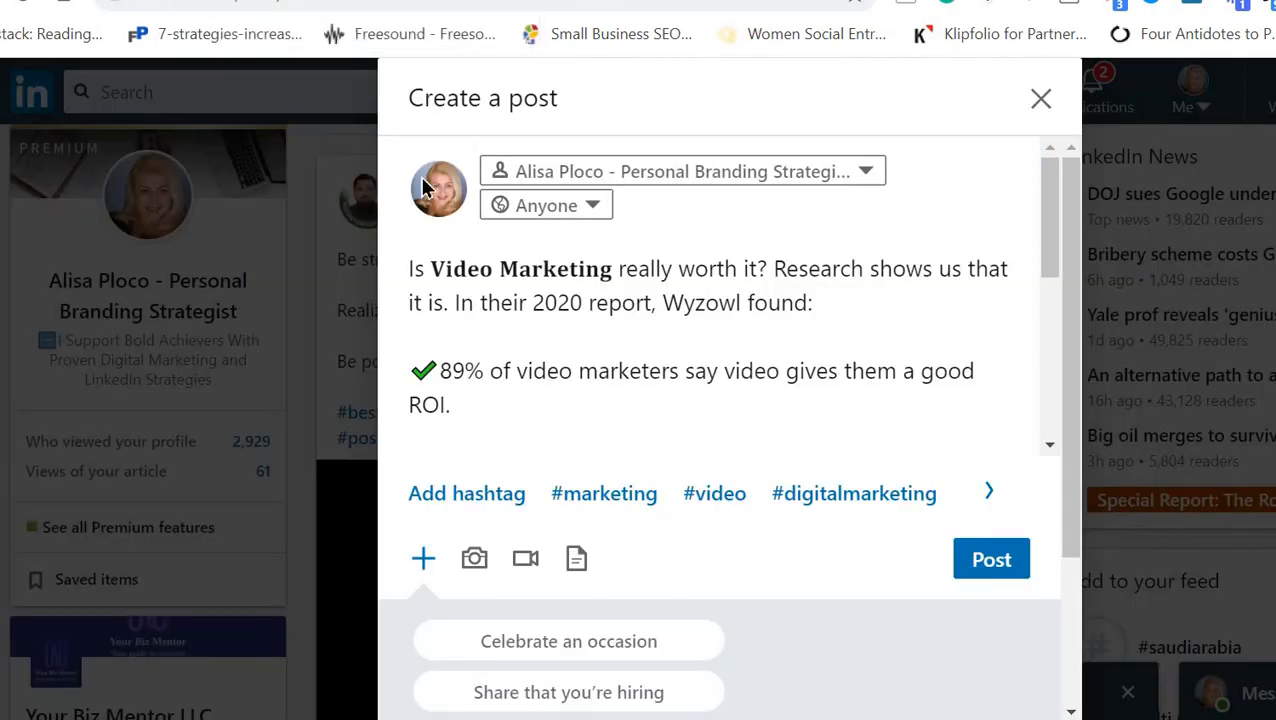
pyautogui.rightClick(415, 279)
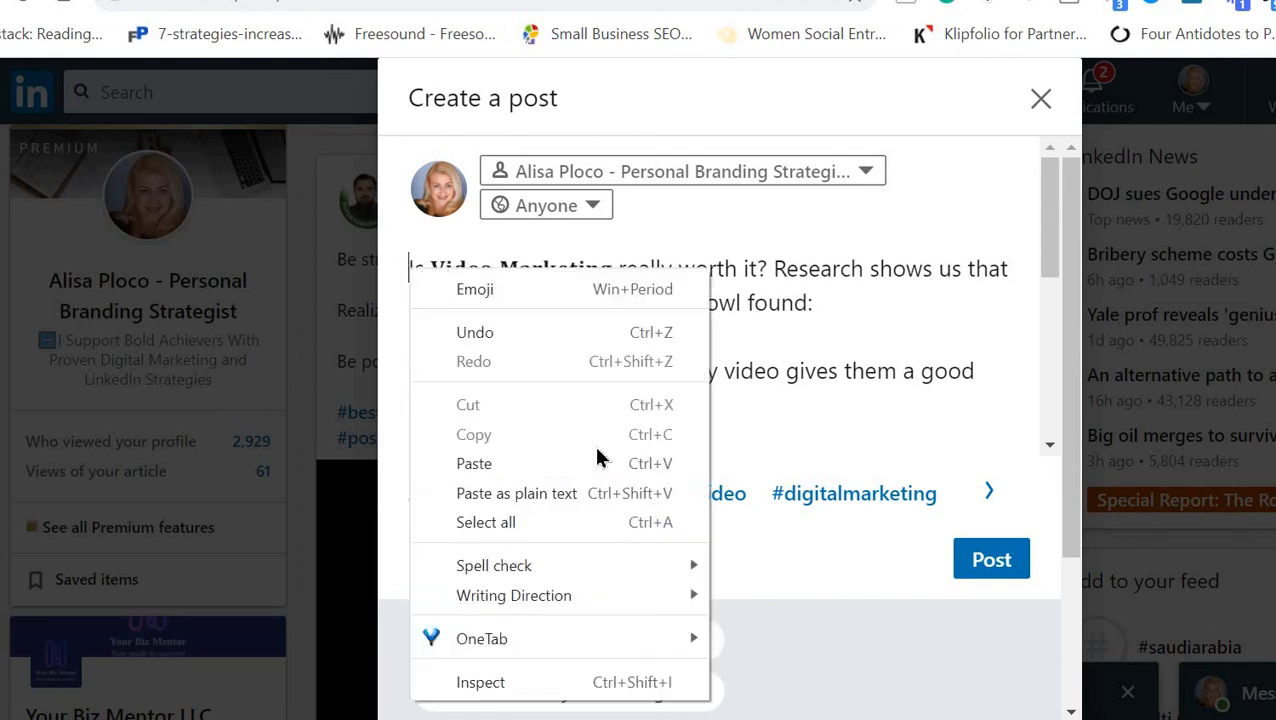
pyautogui.click(494, 462)
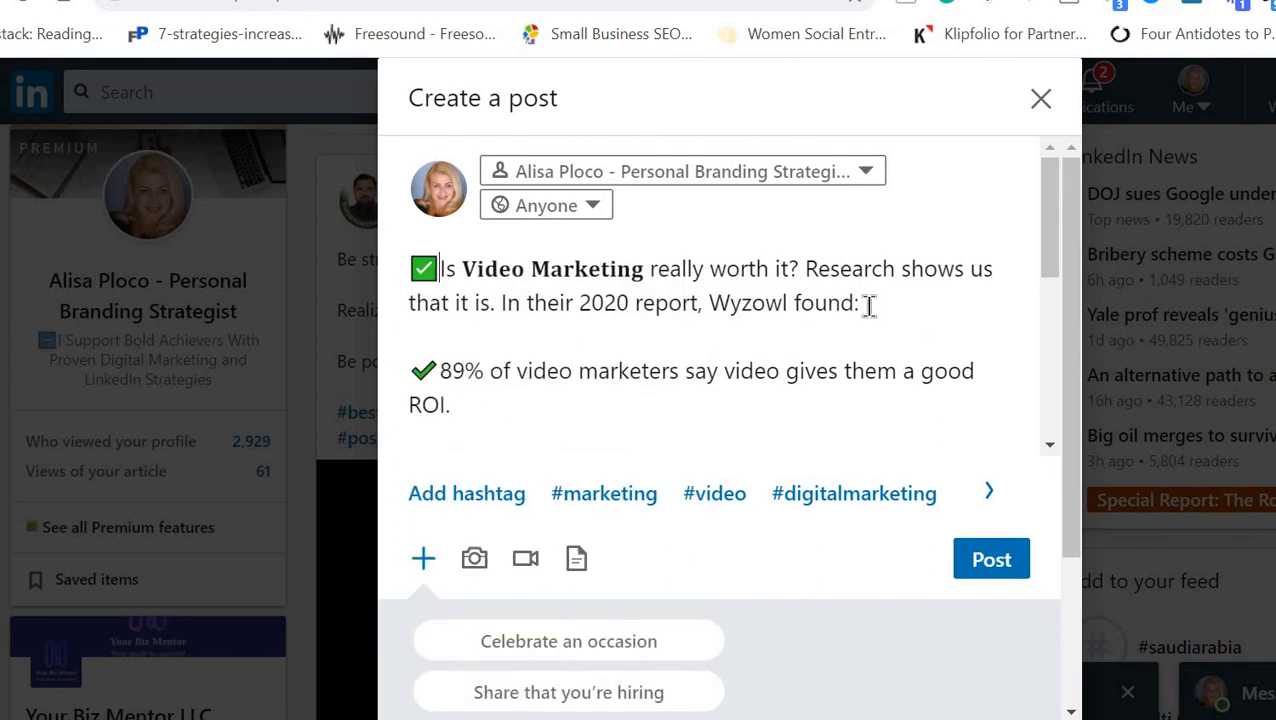
pyautogui.click(866, 303)
pyautogui.rightClick(868, 303)
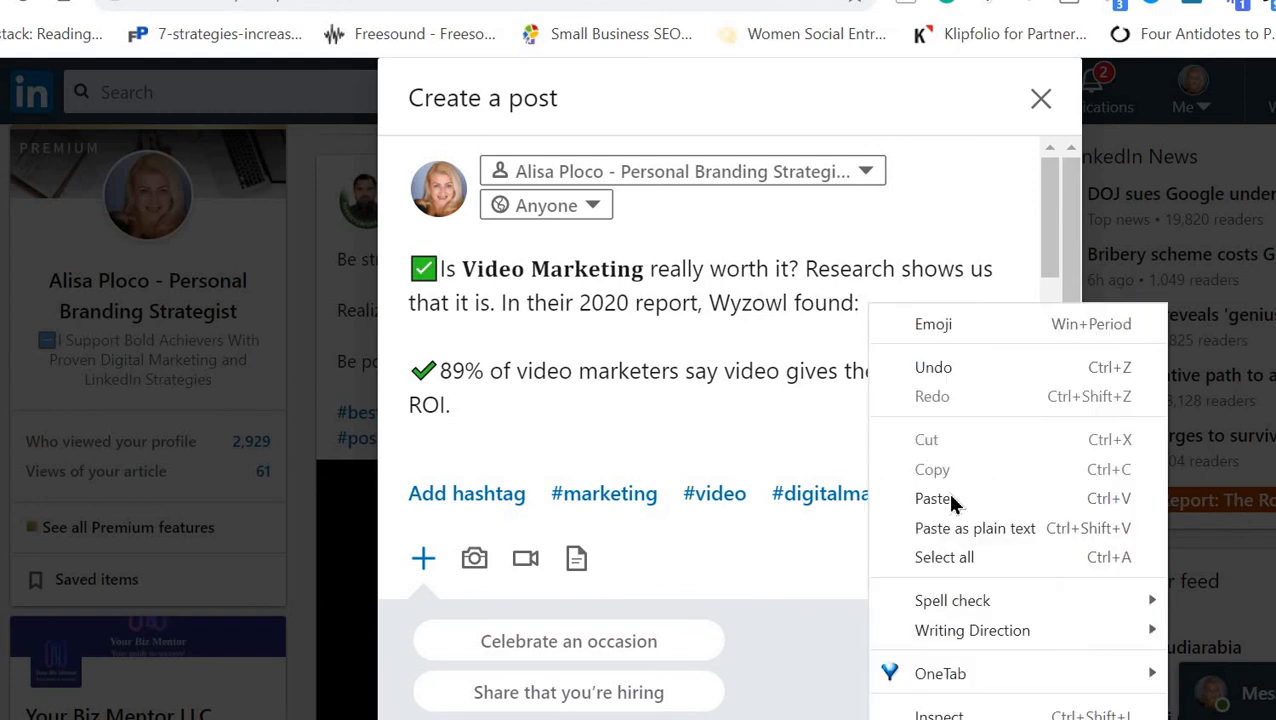
pyautogui.click(935, 498)
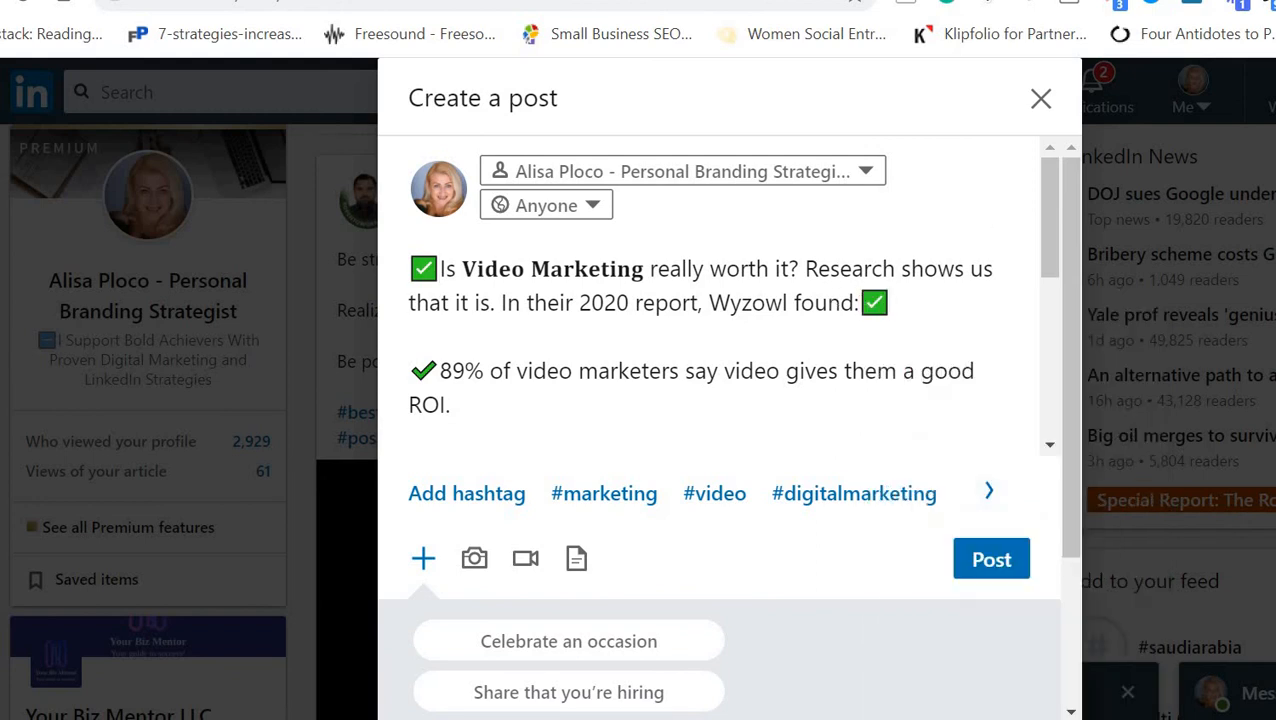
# Step: Attach the video "Miniature Boat Quote Inspirational Card" from the Downloads folder to the post
pyautogui.scroll(-1, 826, 262)
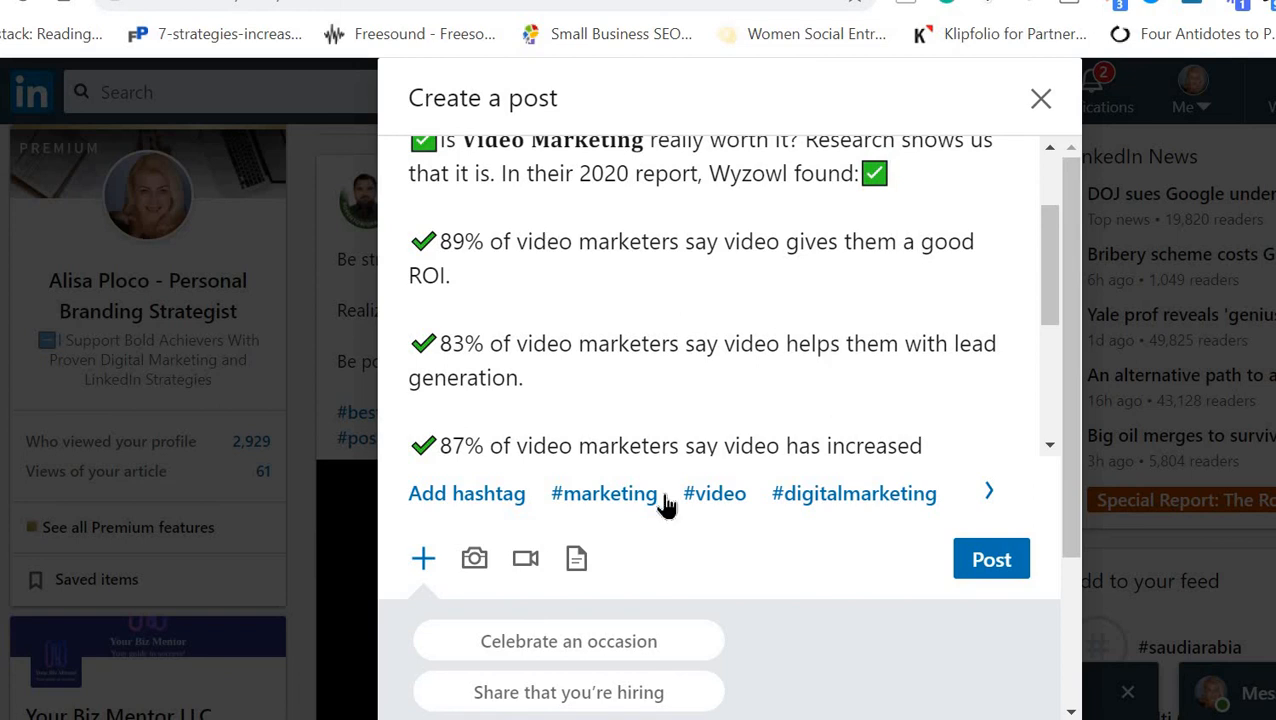
pyautogui.click(527, 563)
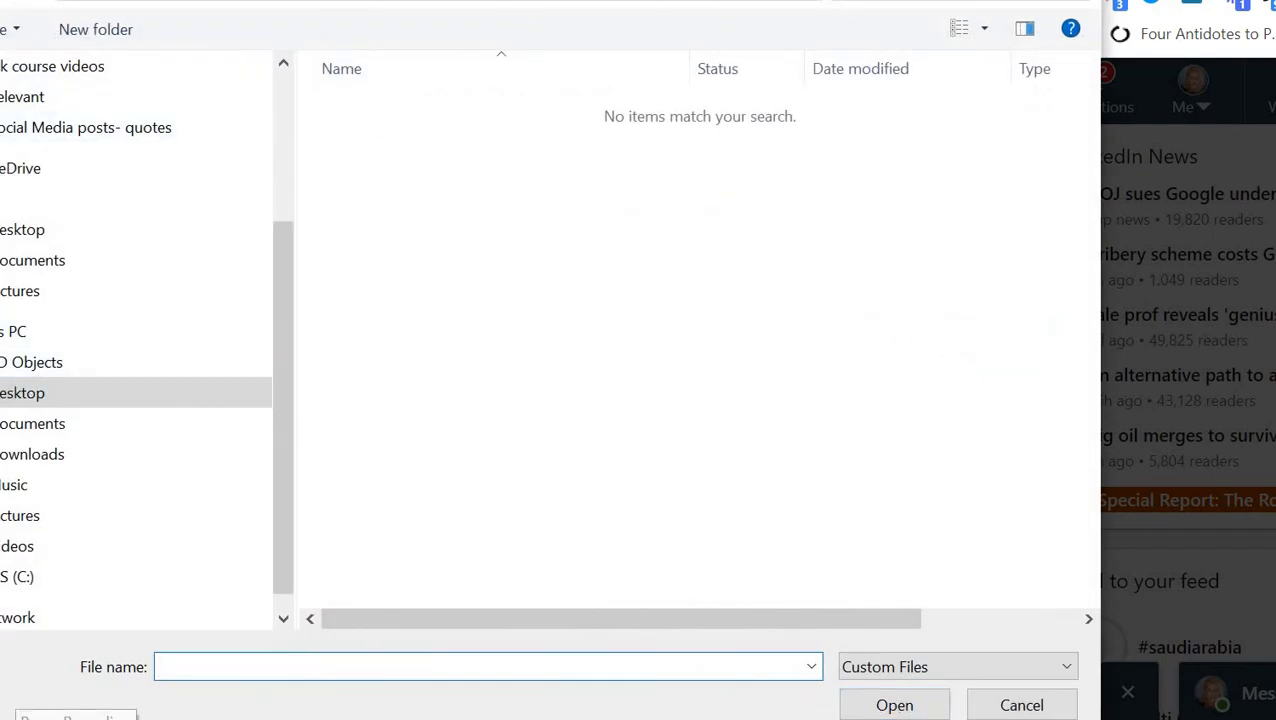
pyautogui.click(32, 454)
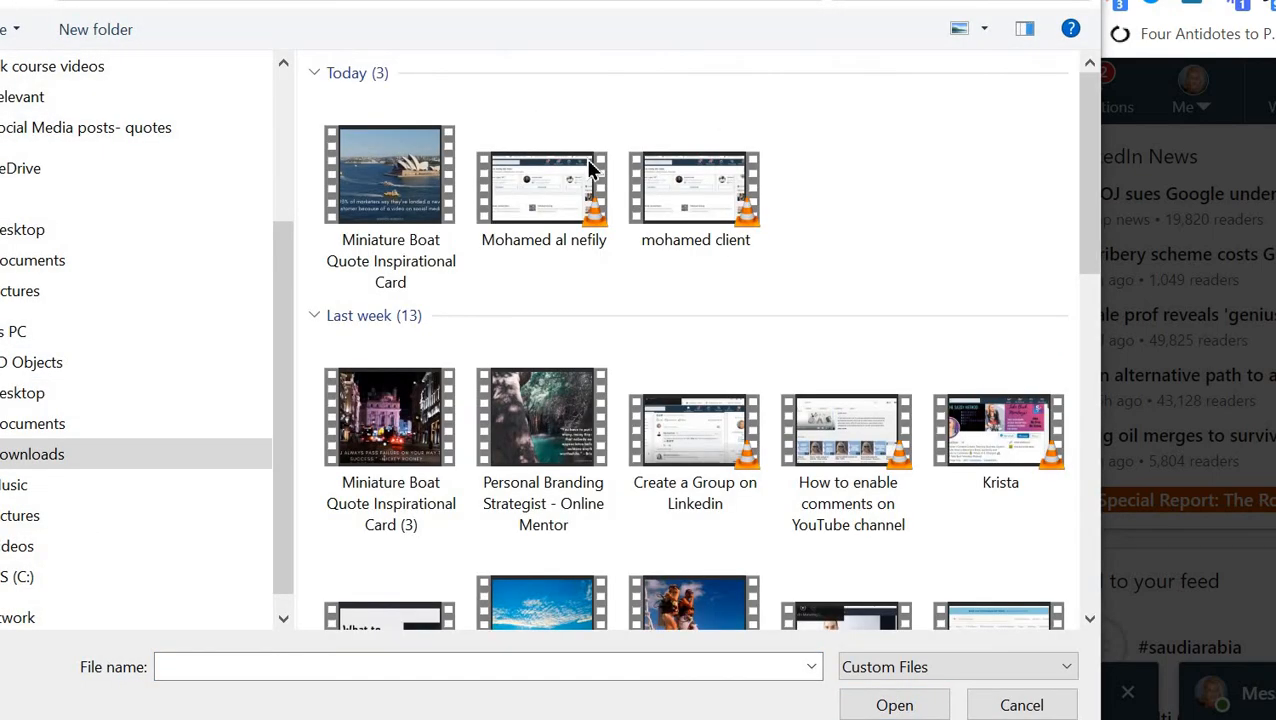
pyautogui.doubleClick(390, 205)
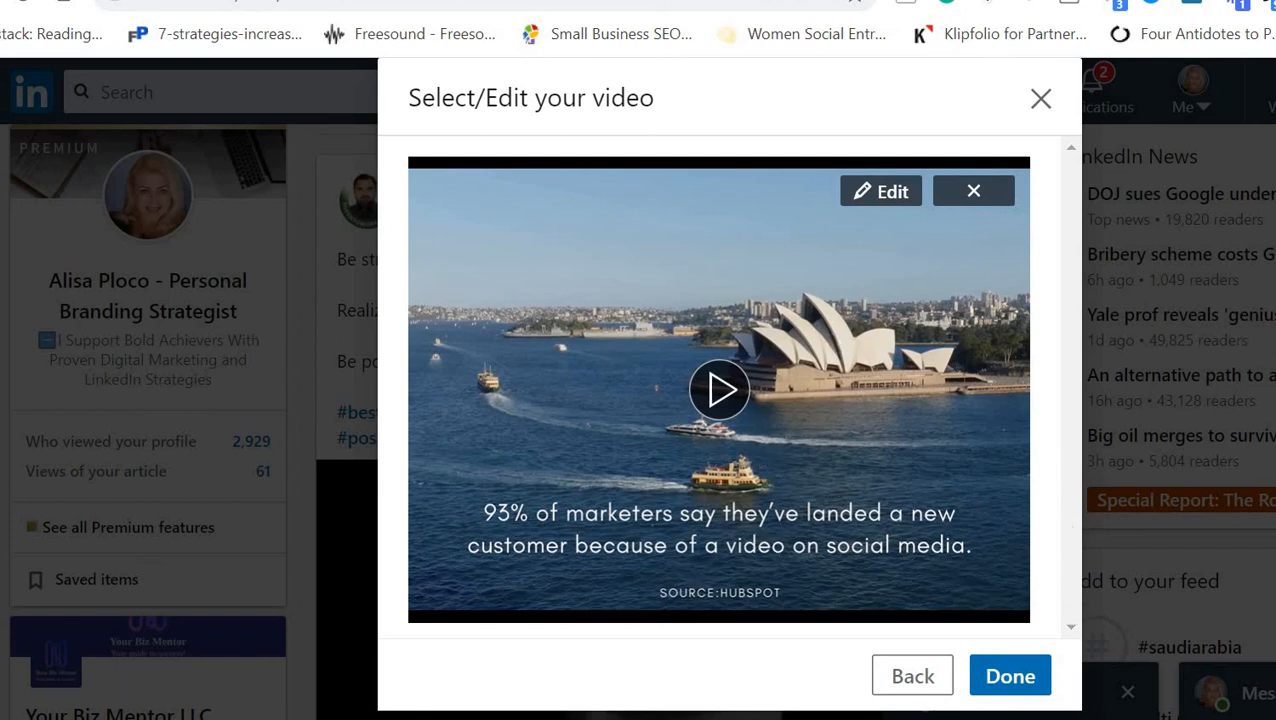
pyautogui.click(1004, 683)
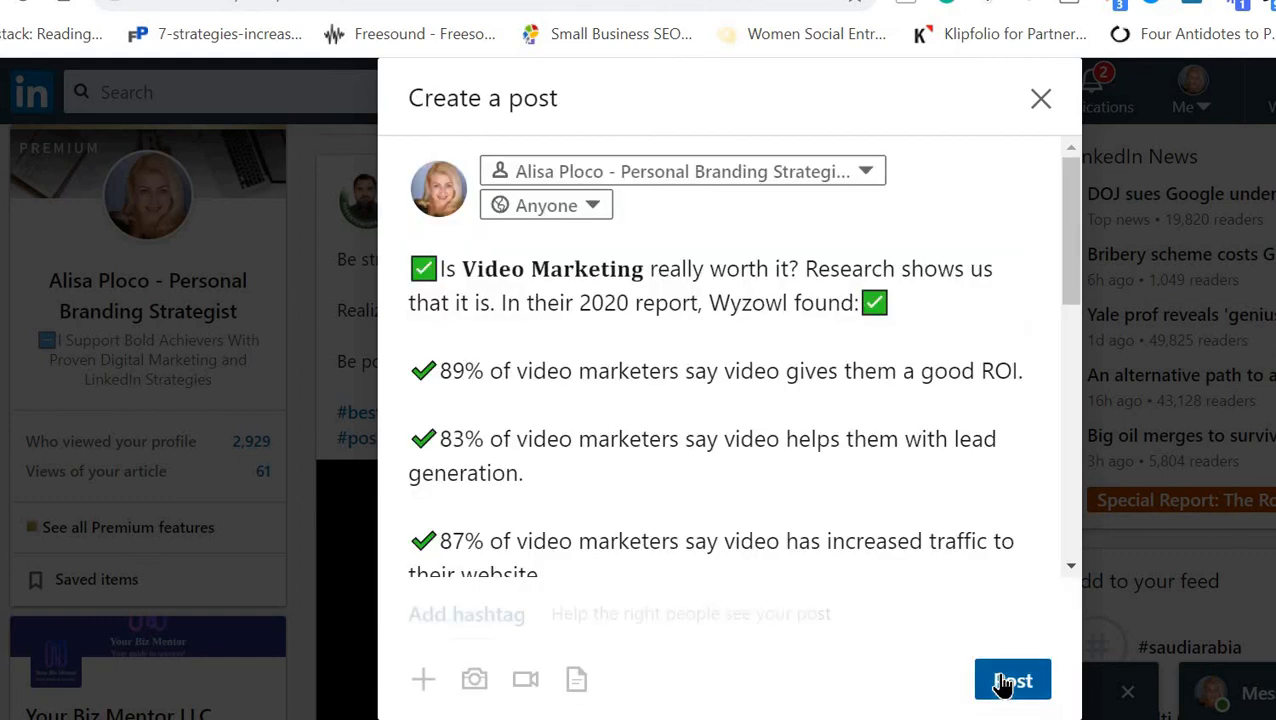
# Step: Review the post with its video and start a hashtag line with "#" below the 95% statement
pyautogui.scroll(-5, 820, 336)
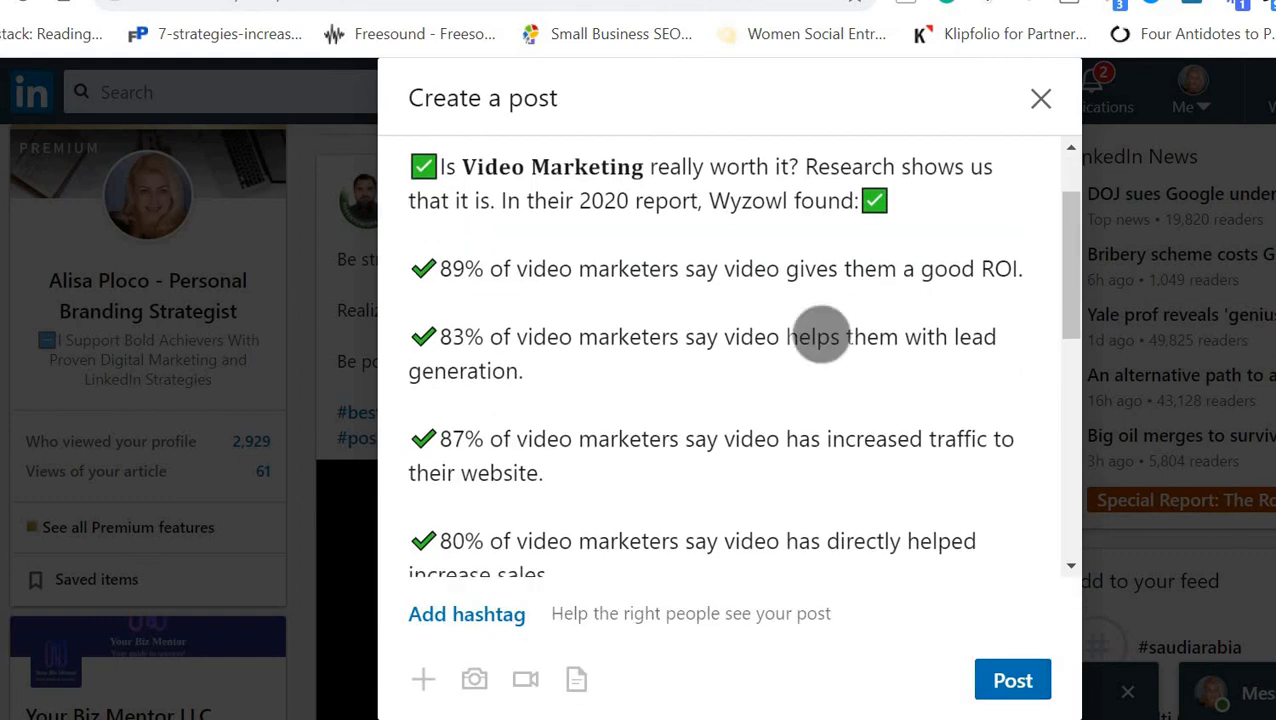
pyautogui.scroll(-3, 826, 290)
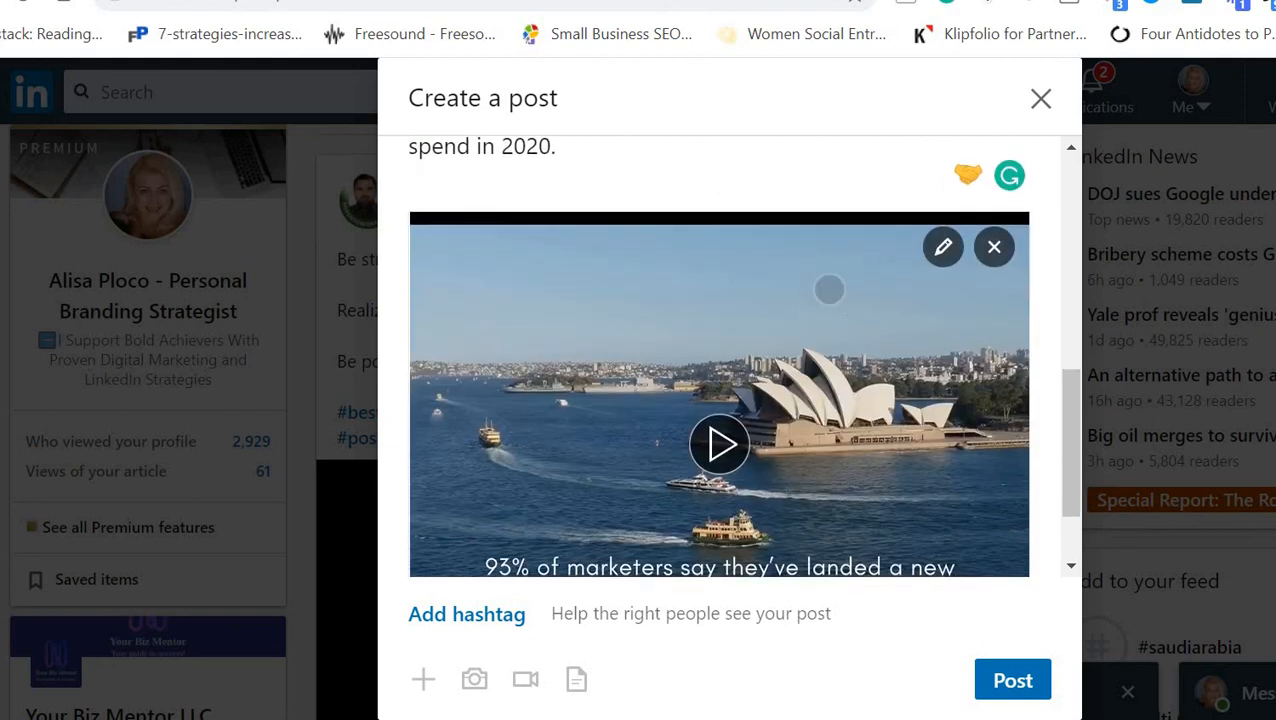
pyautogui.scroll(5, 816, 476)
pyautogui.scroll(3, 816, 476)
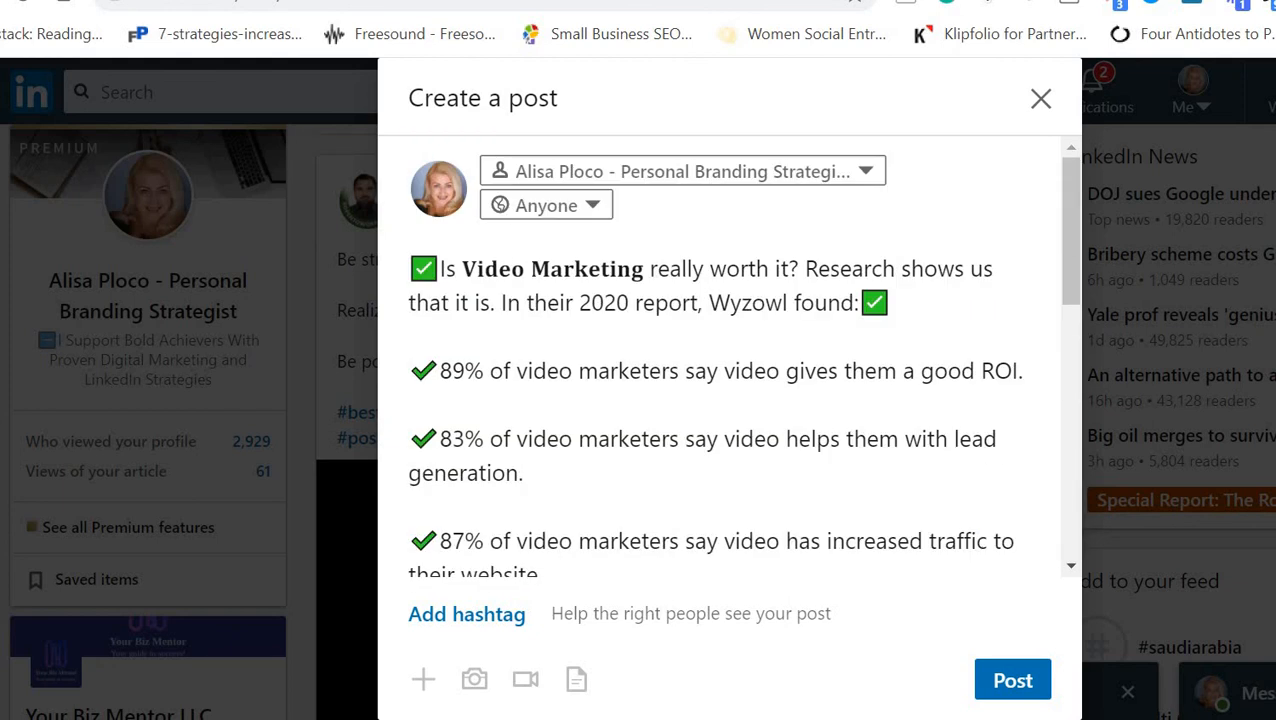
pyautogui.scroll(-5, 854, 313)
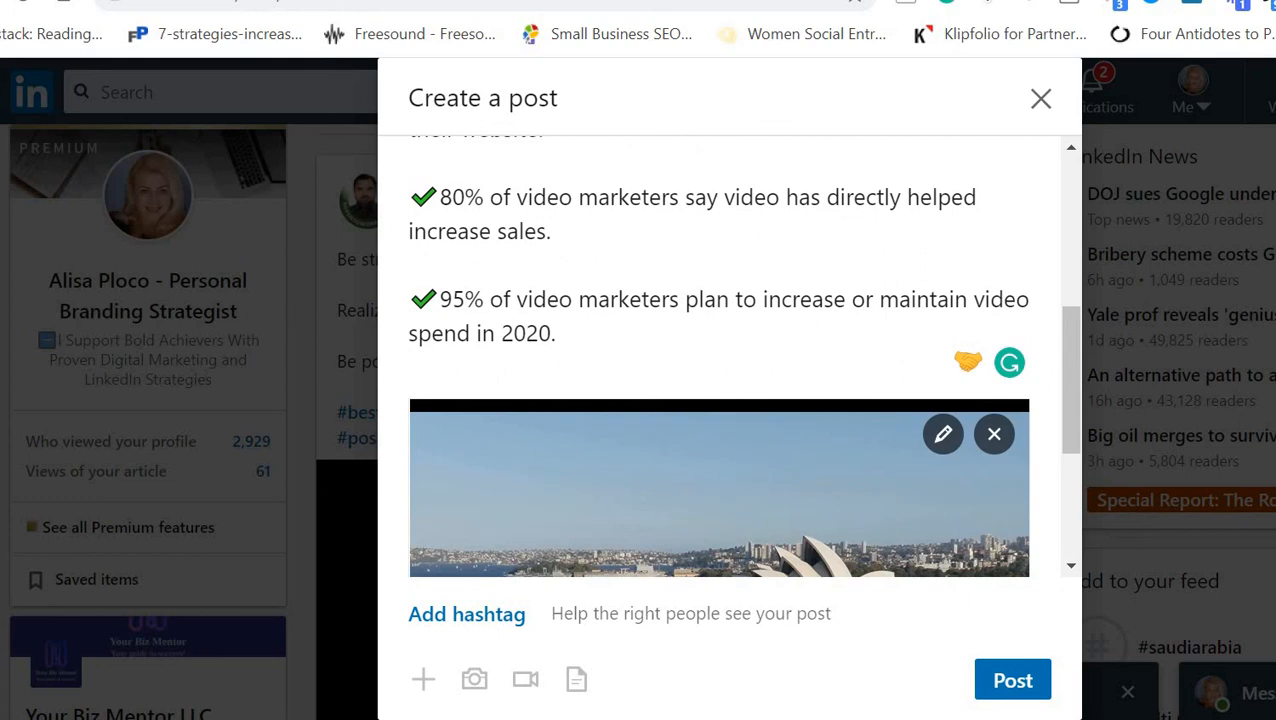
pyautogui.press('Return')
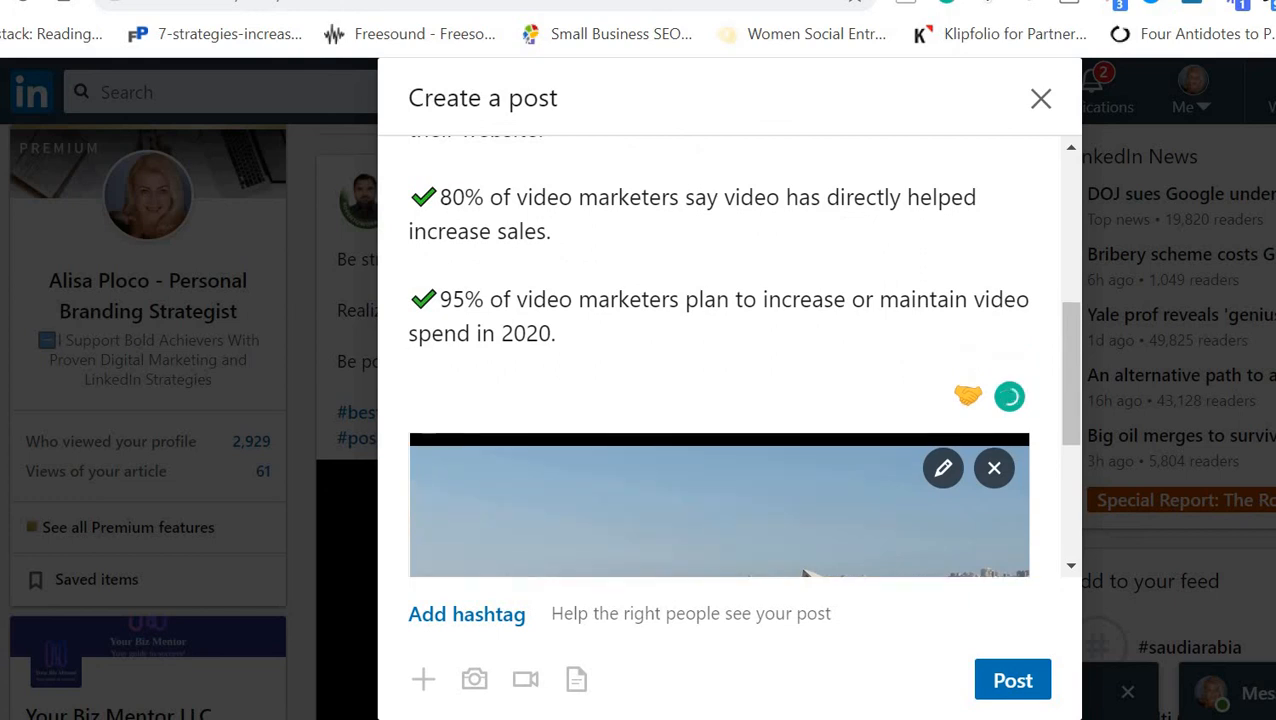
pyautogui.write('#')
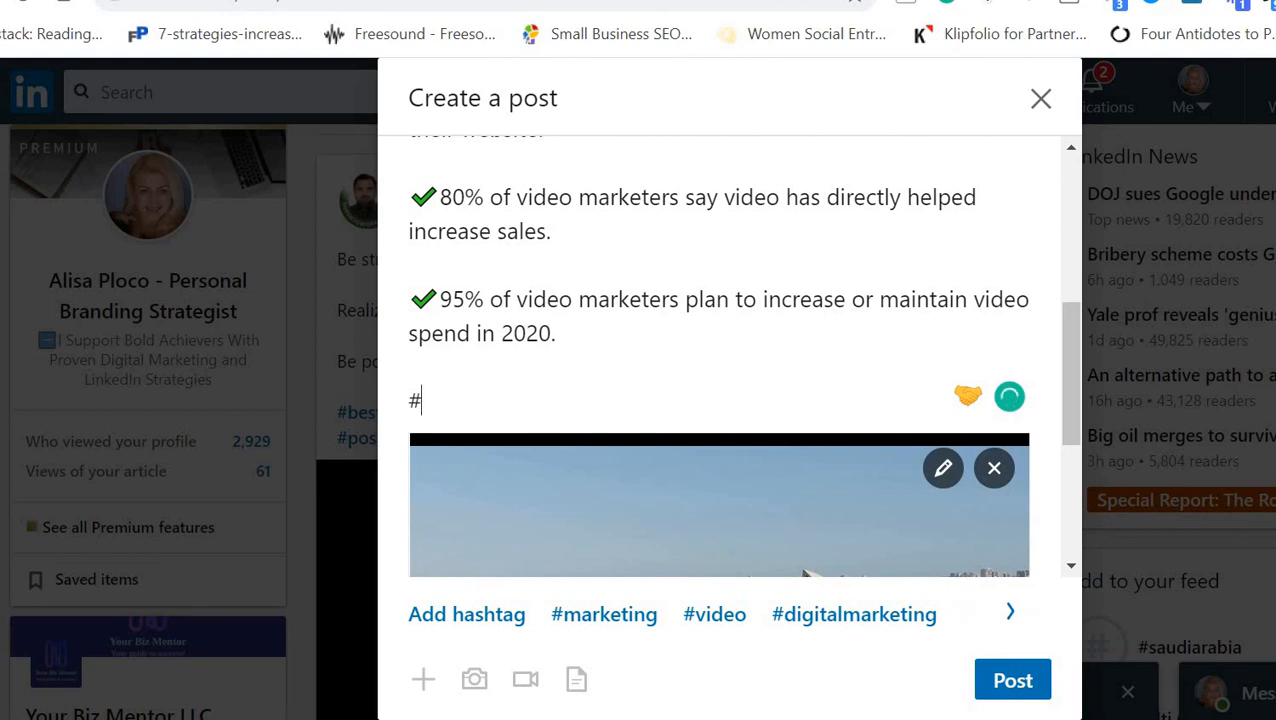
pyautogui.scroll(4, 704, 326)
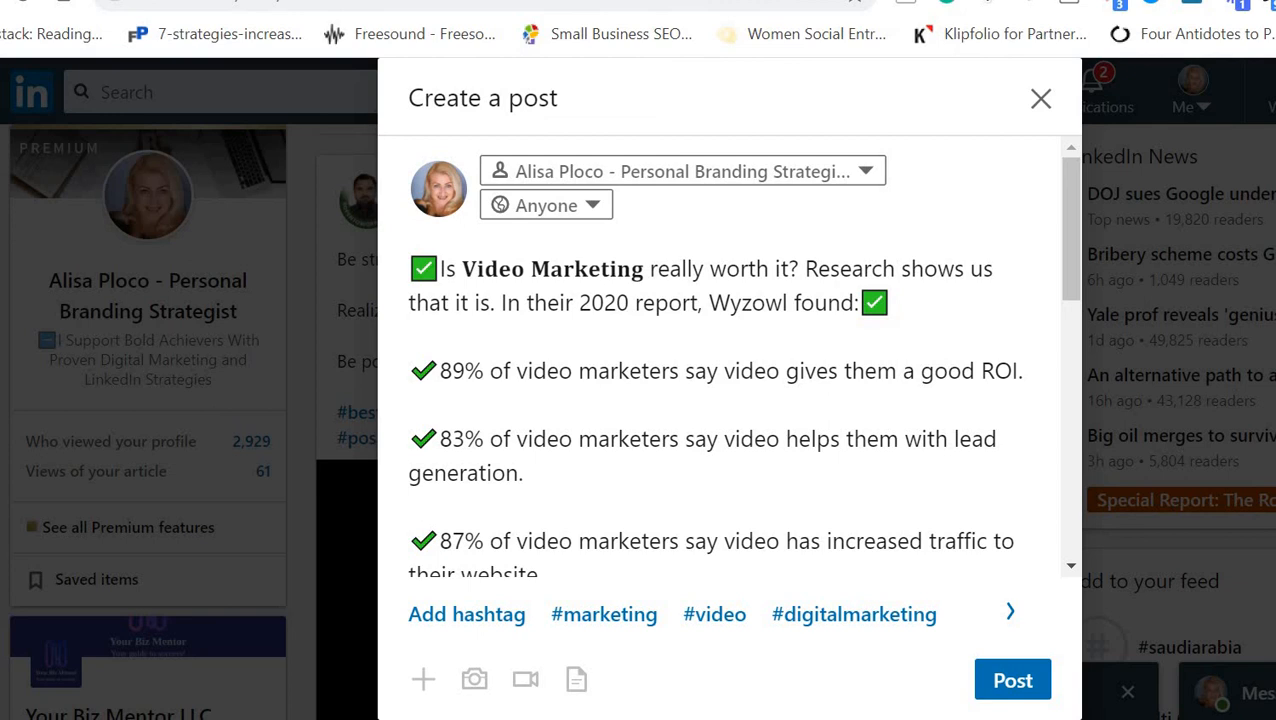
# Step: Add the suggested hashtag #digitalmarketing and the hashtag #socialmedia to the line below the 95% statement
pyautogui.scroll(-1, 817, 361)
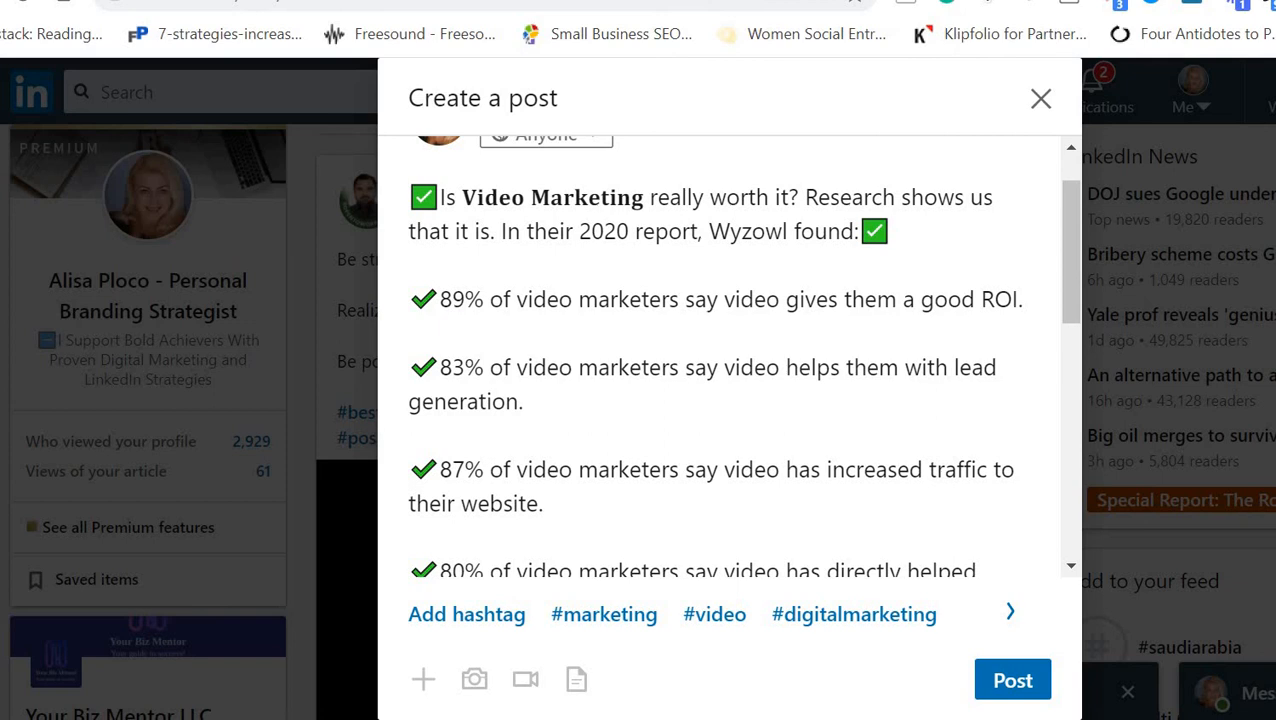
pyautogui.scroll(-4, 877, 356)
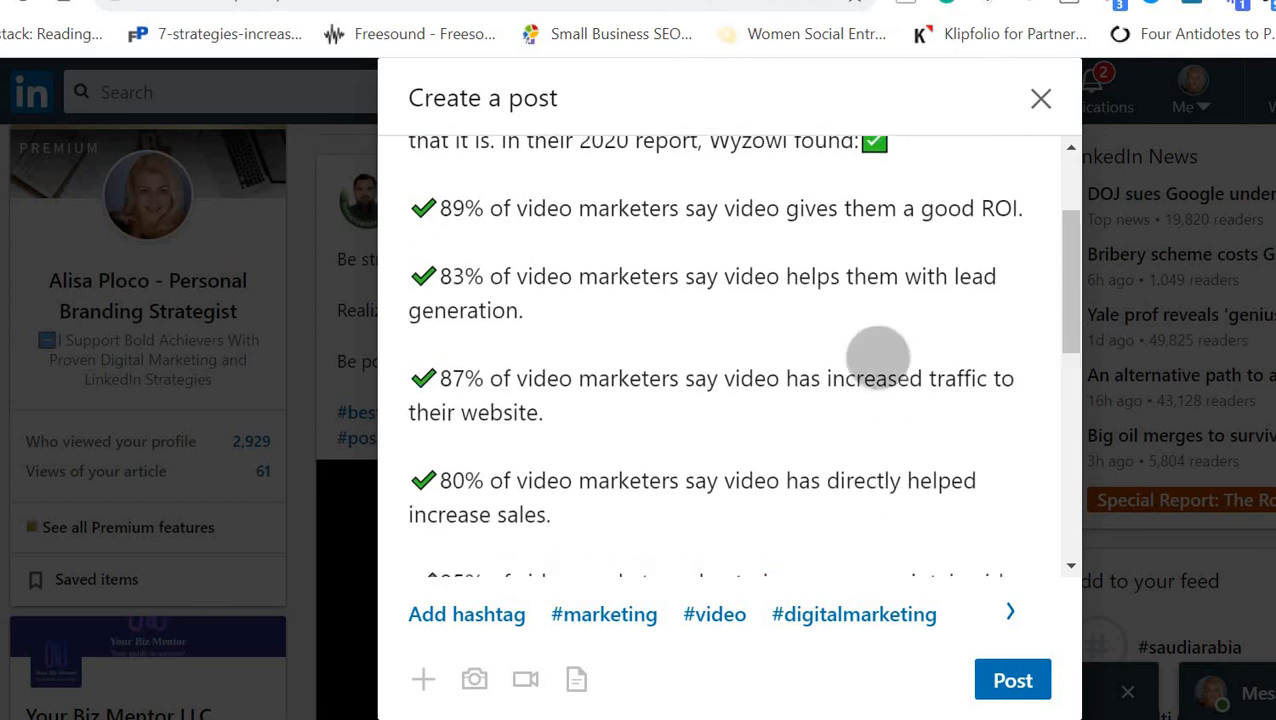
pyautogui.scroll(5, 862, 280)
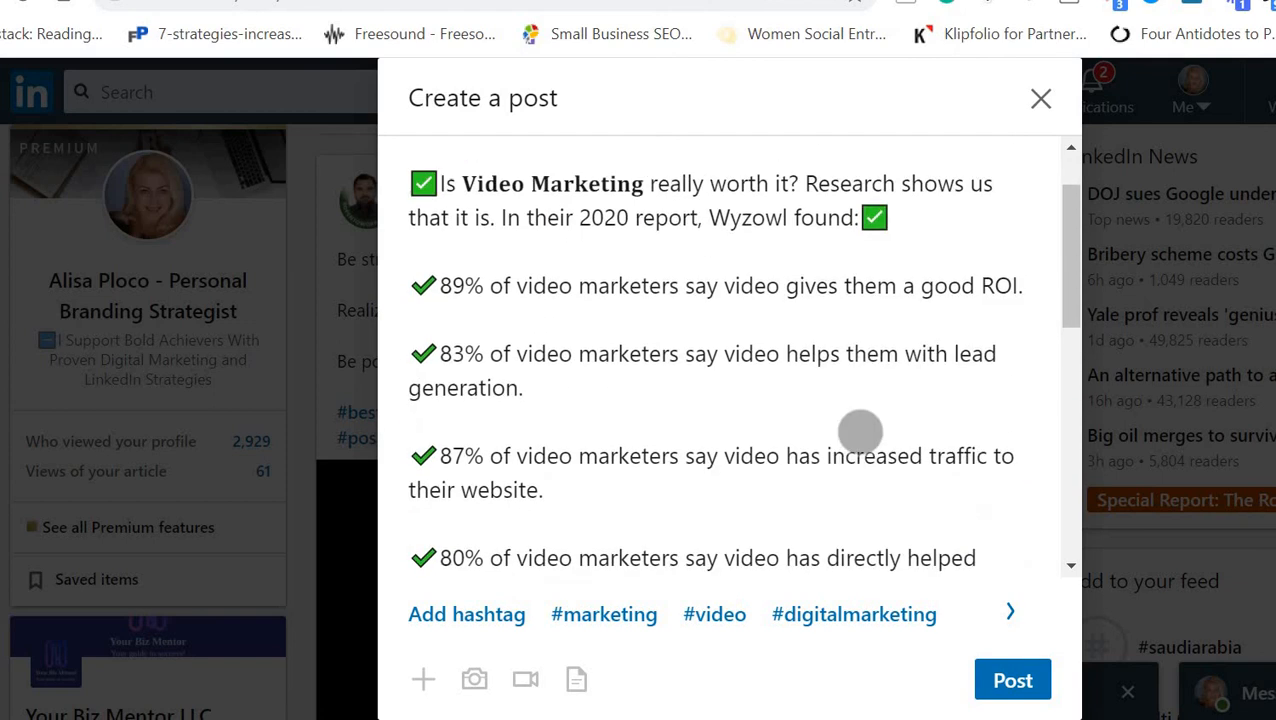
pyautogui.scroll(-5, 843, 299)
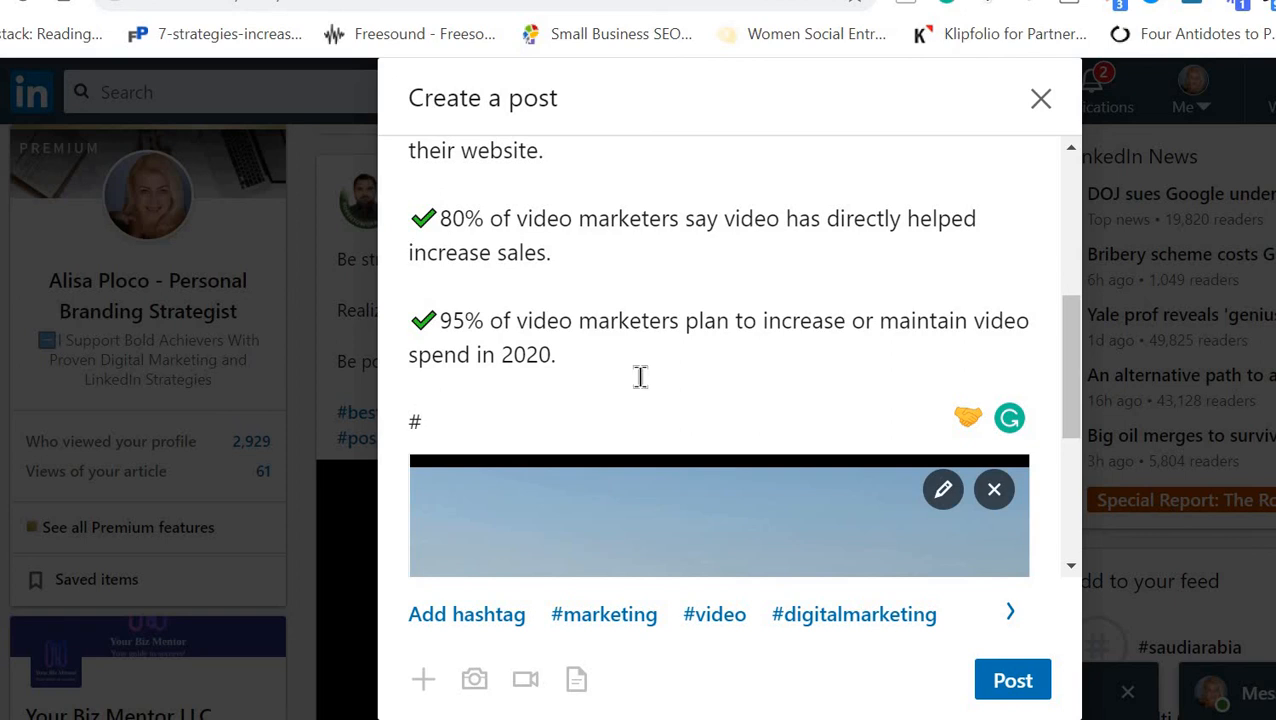
pyautogui.click(829, 614)
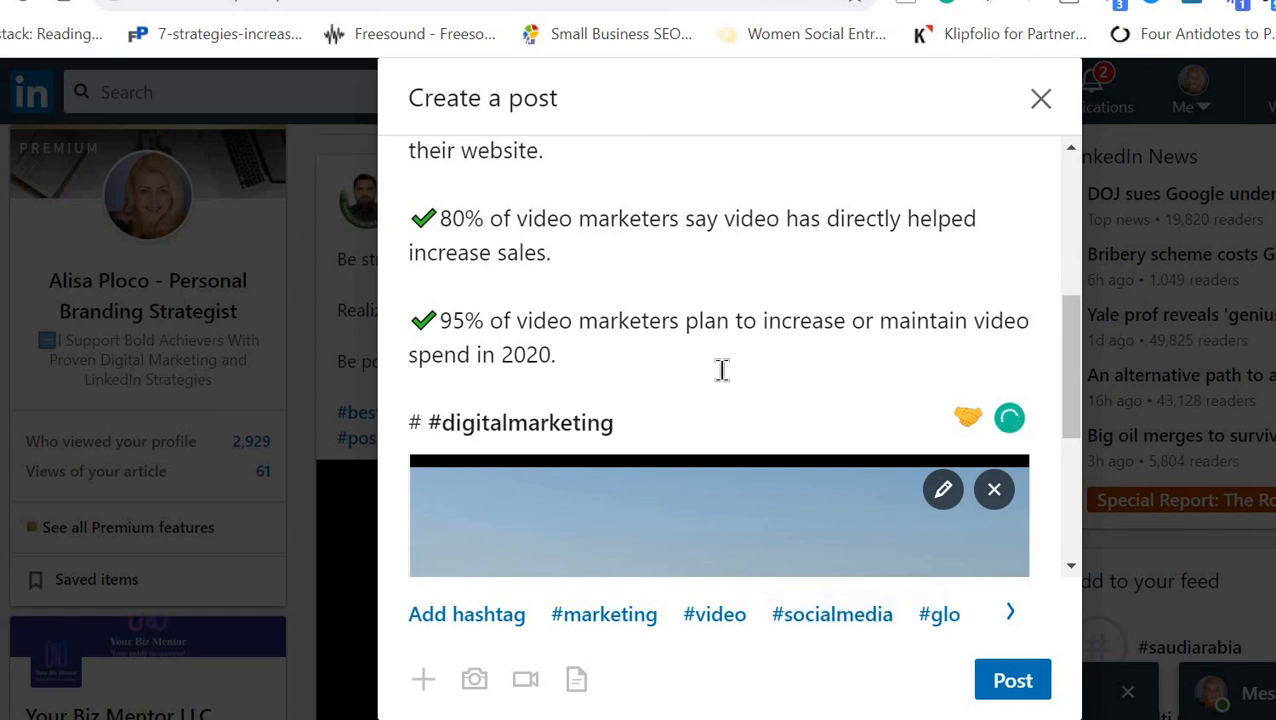
pyautogui.write('#')
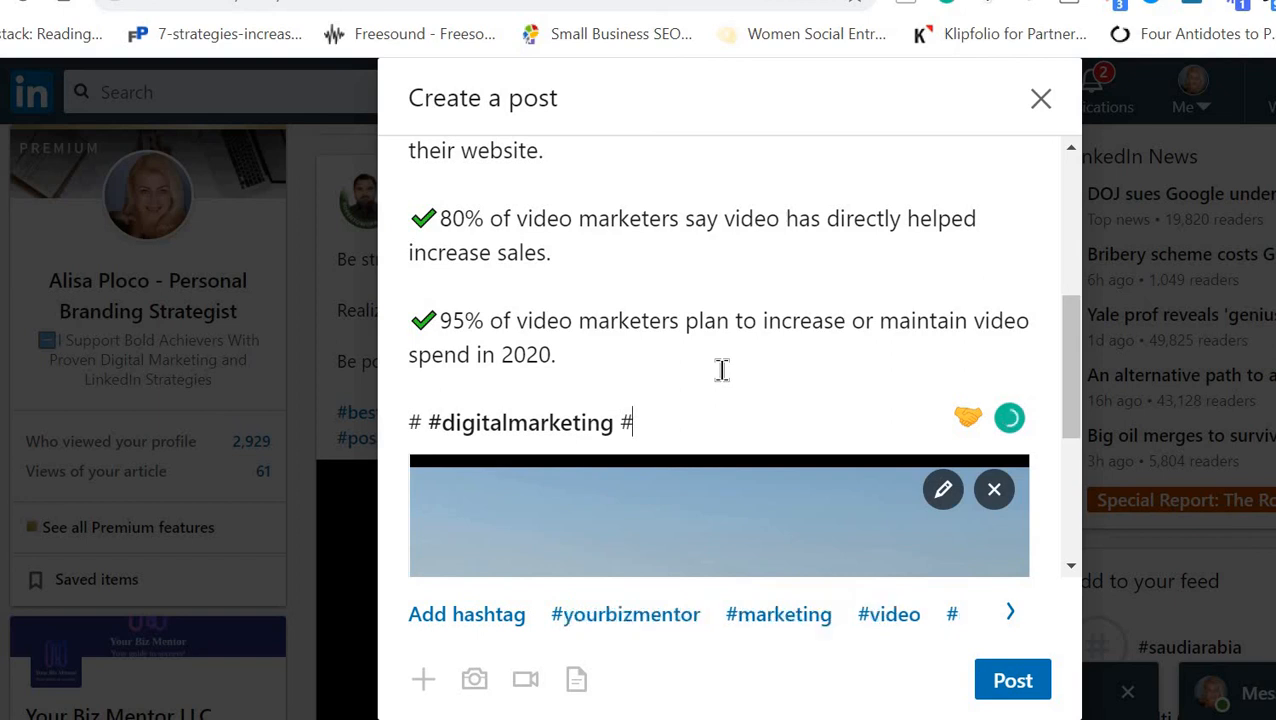
pyautogui.write('soi')
pyautogui.write('cialmedia')
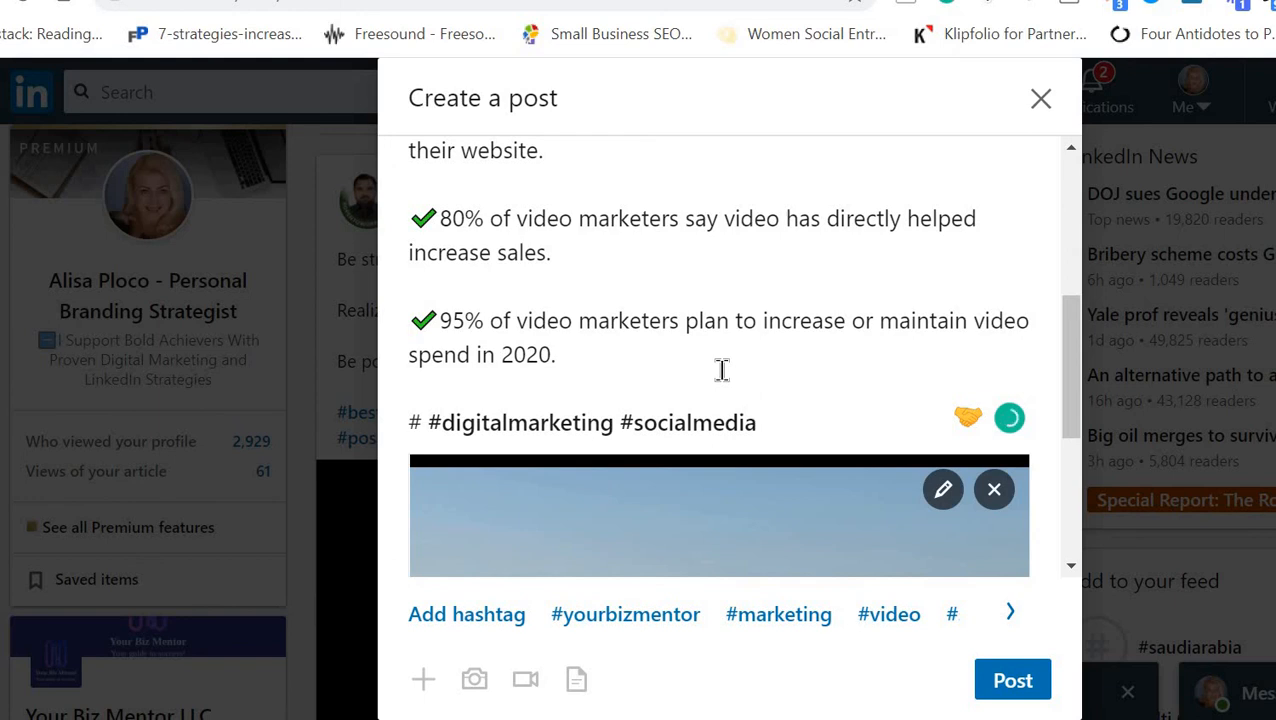
# Step: Add the hashtag #videomarketing after #socialmedia
pyautogui.write(' @')
pyautogui.press('BackSpace')
pyautogui.write('#videomarketng')
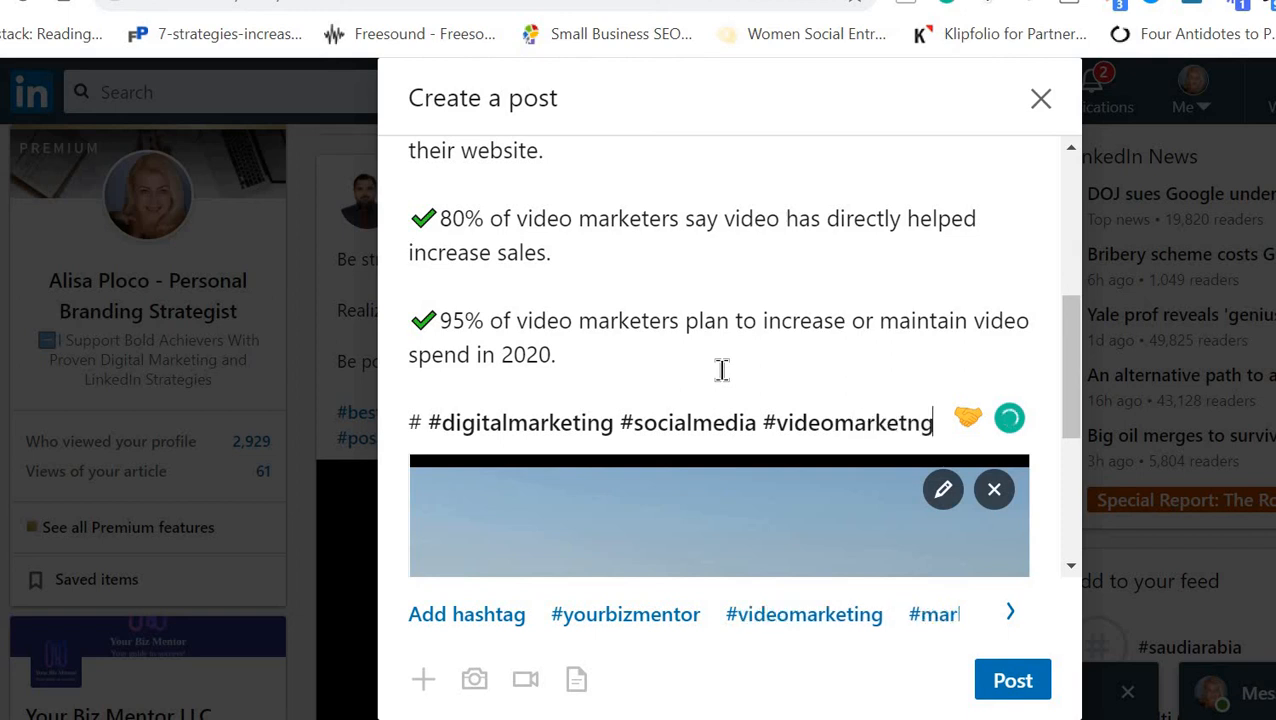
pyautogui.press('BackSpace')
pyautogui.write('ing ')
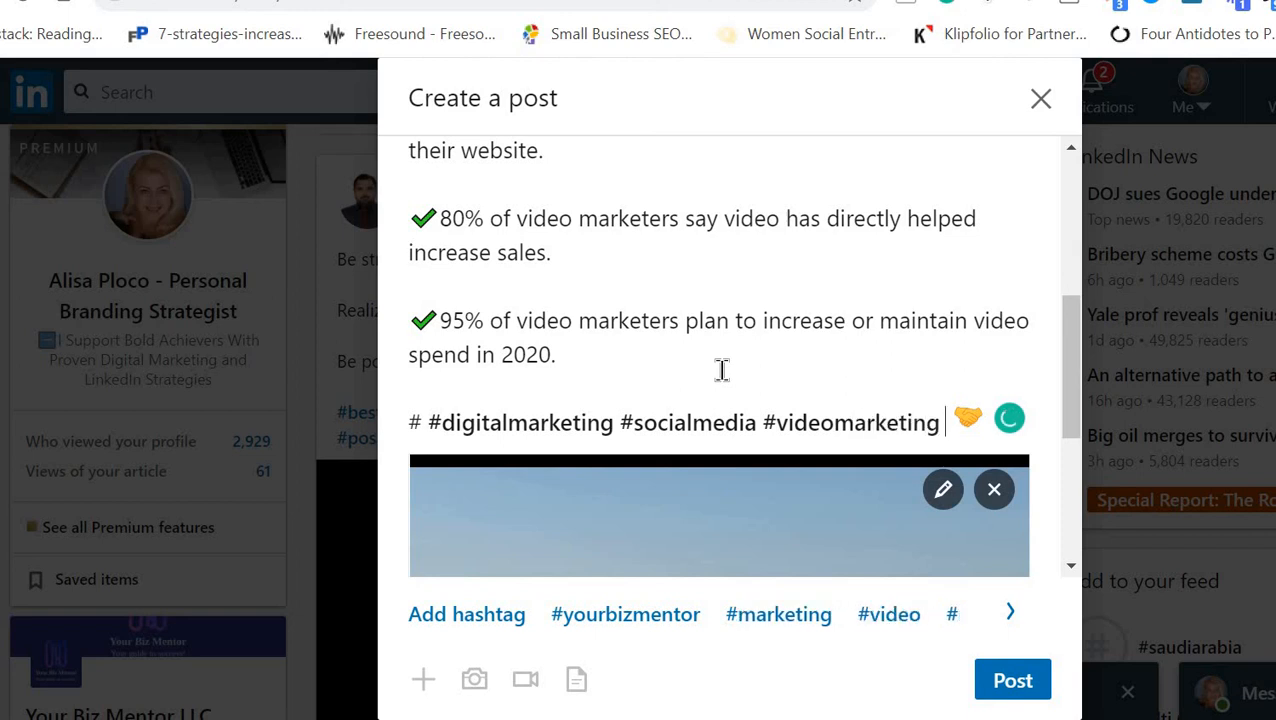
# Step: Complete the hashtag line with #personalbranding and #yourbizmentor
pyautogui.write('#perosnal')
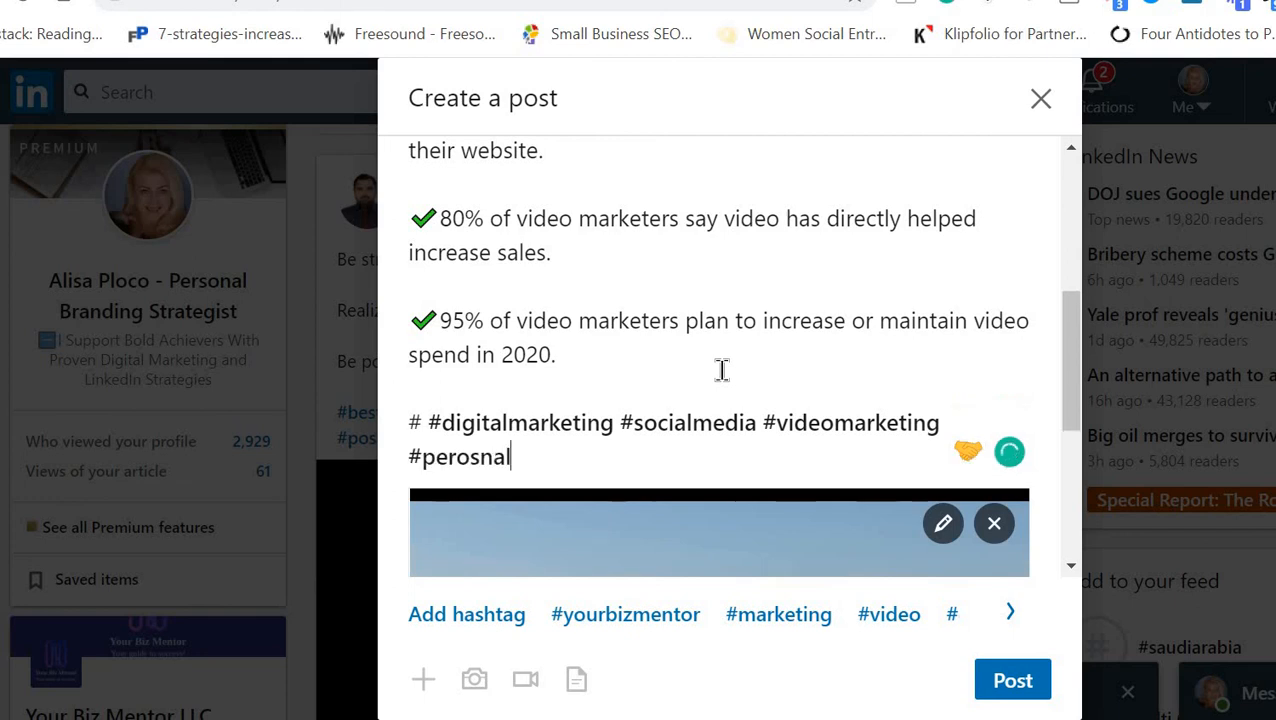
pyautogui.press('BackSpace')
pyautogui.press('BackSpace')
pyautogui.press('BackSpace')
pyautogui.press('BackSpace')
pyautogui.press('BackSpace')
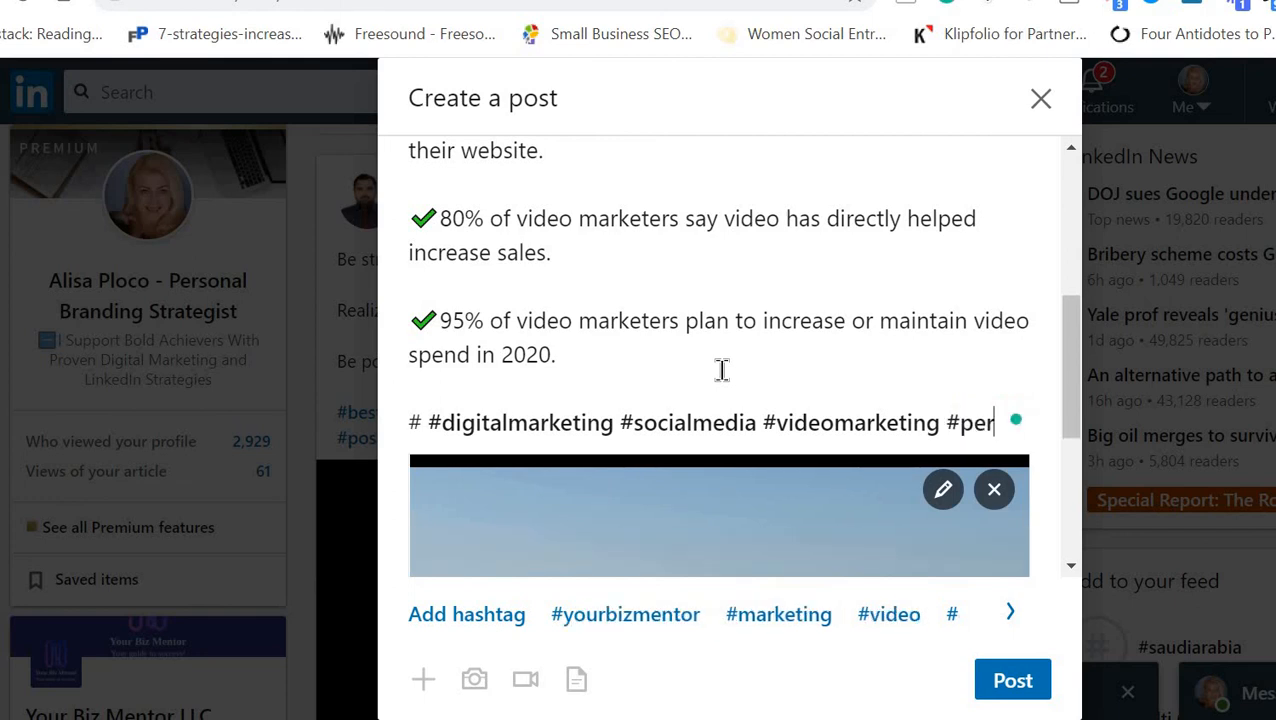
pyautogui.write('sonalbrandin')
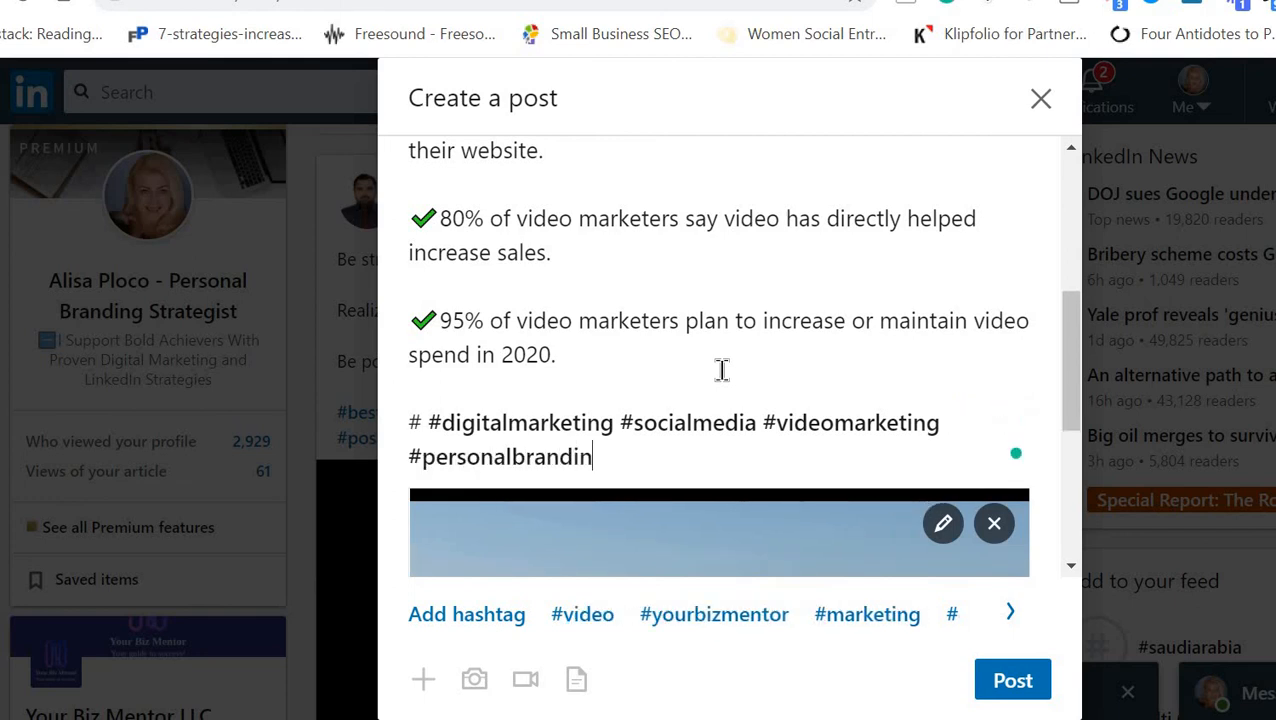
pyautogui.write('g #')
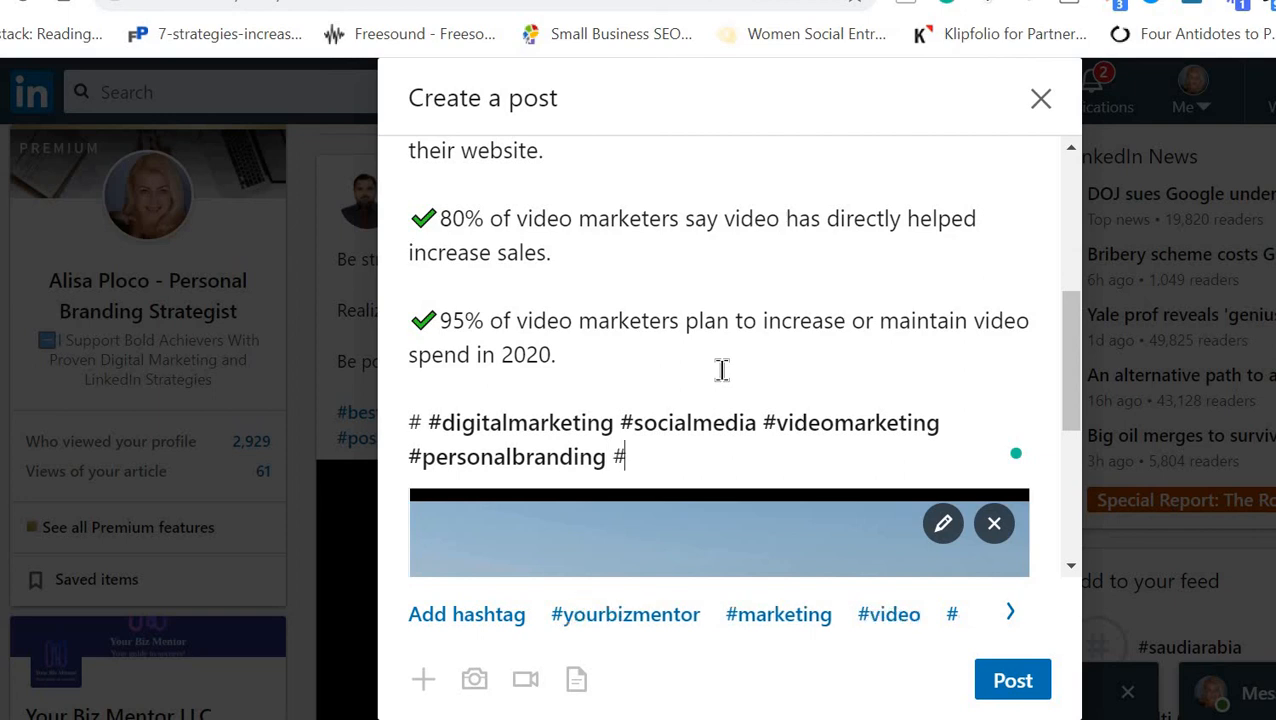
pyautogui.write('yourbizmentor')
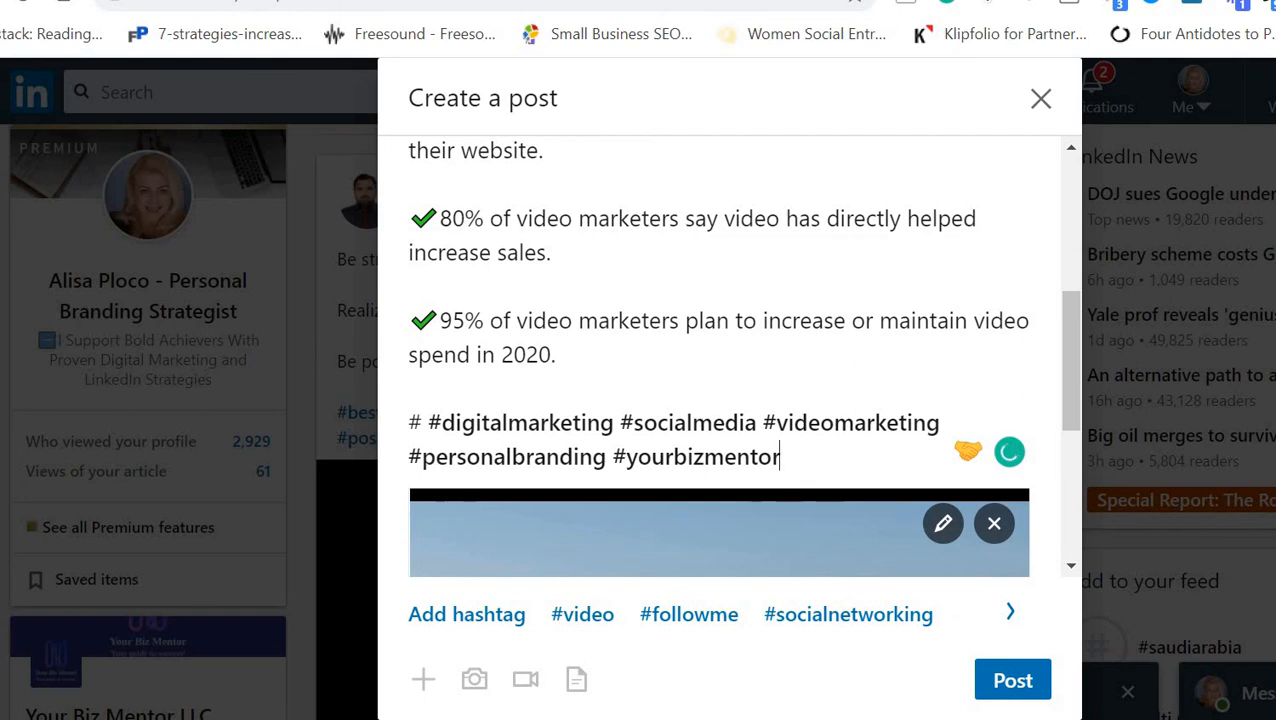
# Step: View which accounts the post can be published from, and return to the draft without changing the account
pyautogui.scroll(-1, 727, 285)
pyautogui.scroll(6, 727, 360)
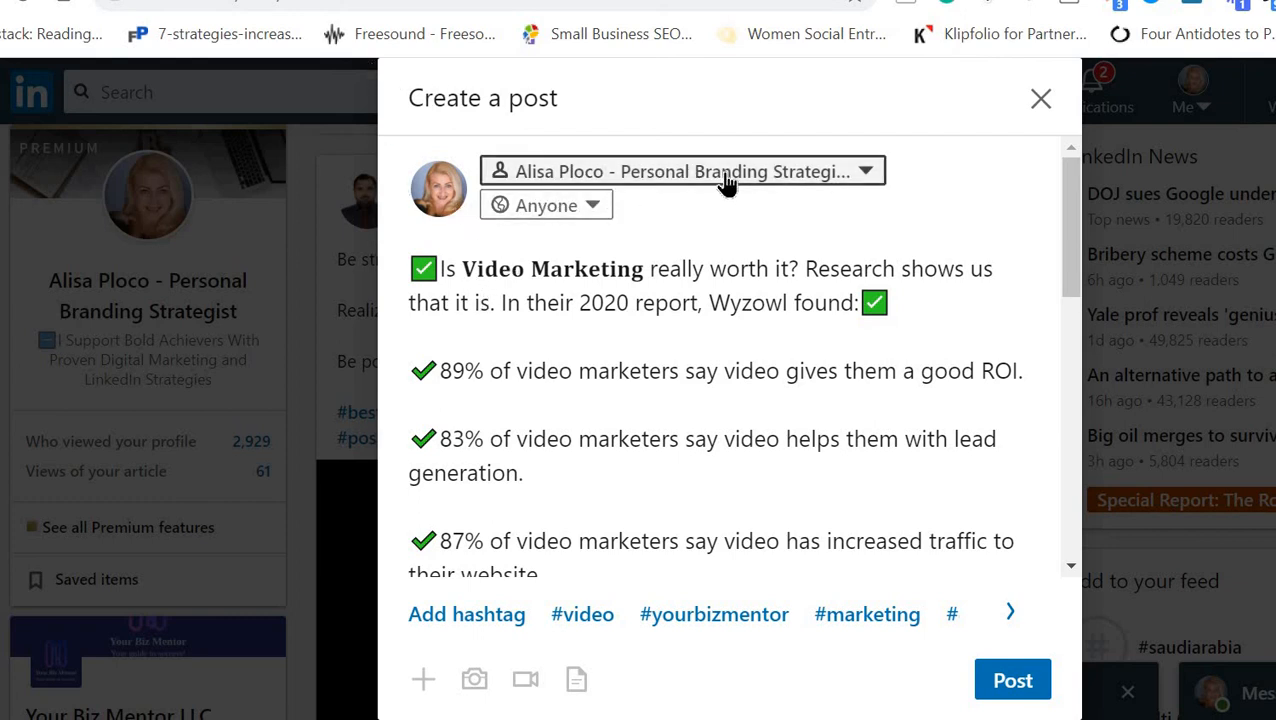
pyautogui.click(868, 175)
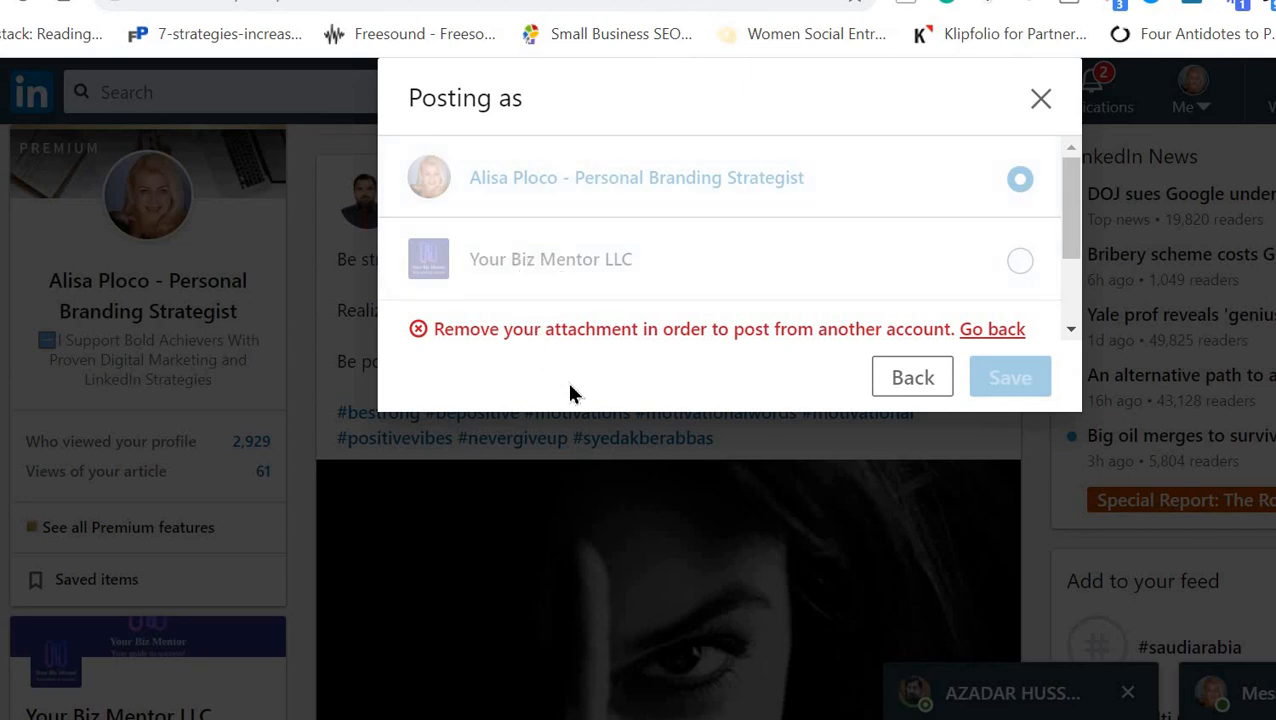
pyautogui.click(912, 380)
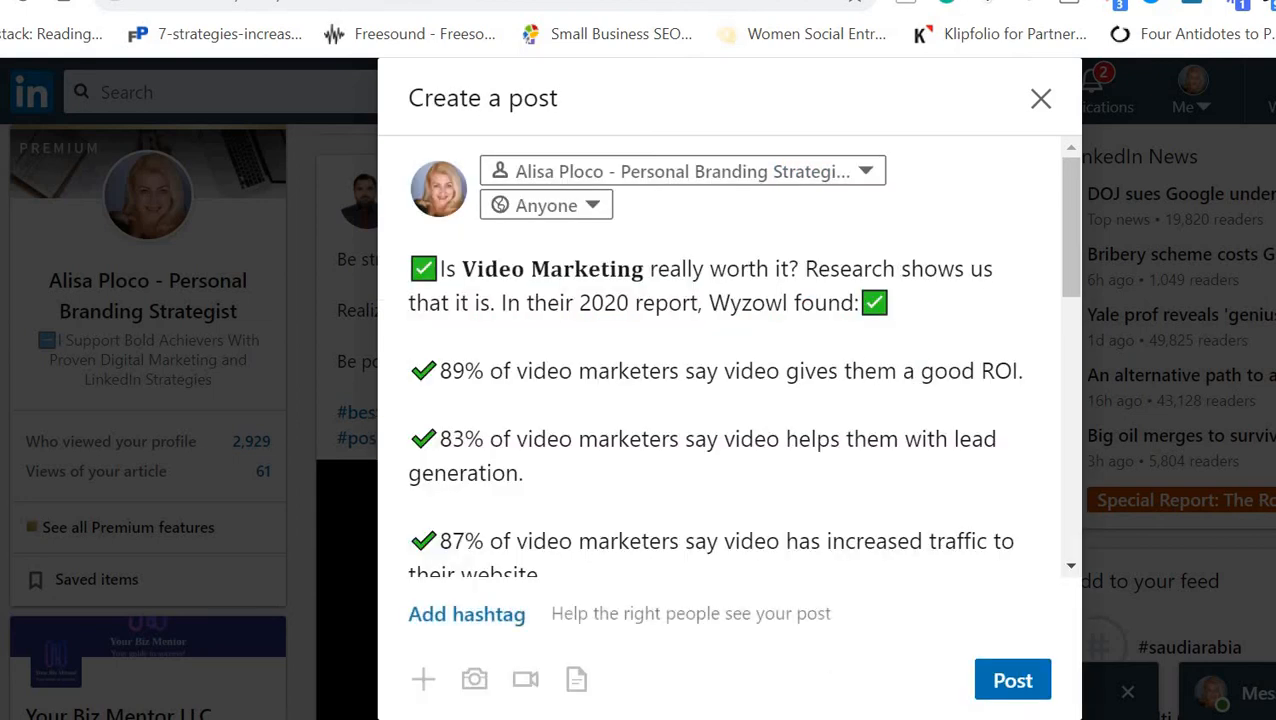
# Step: Check the hashtags and attached video at the end of the draft and publish the post
pyautogui.scroll(-5, 809, 225)
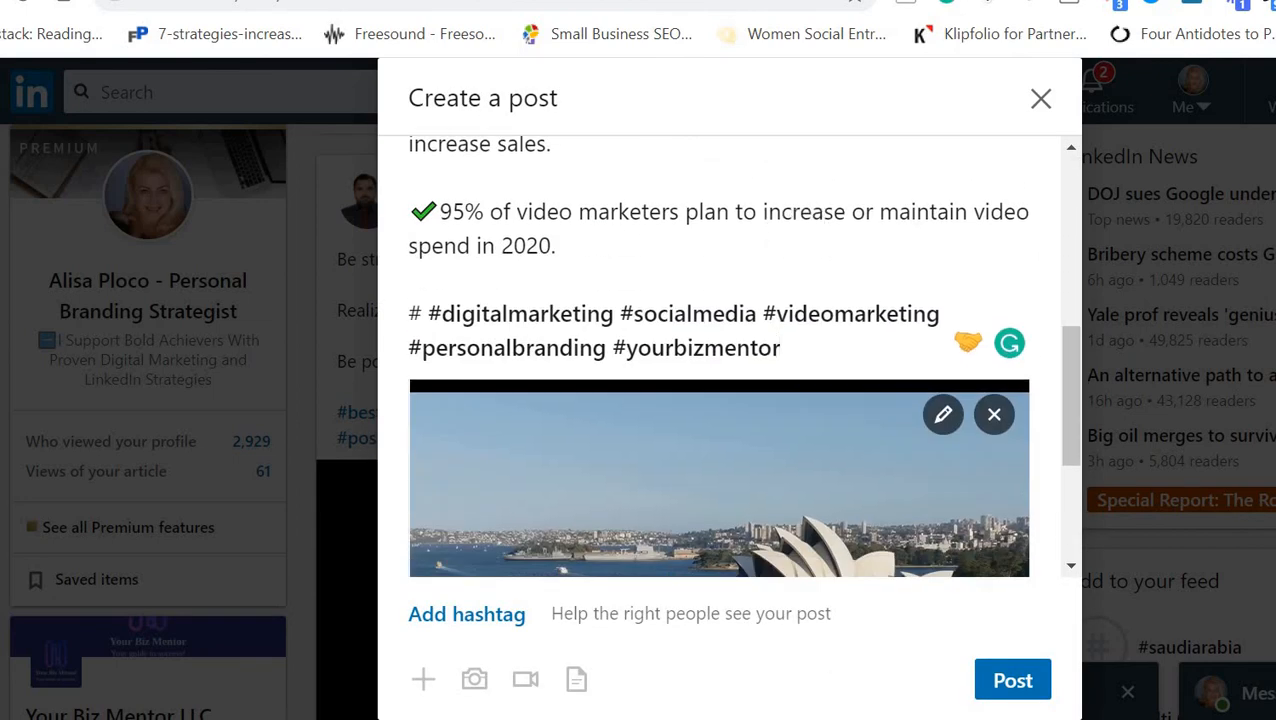
pyautogui.scroll(-3, 718, 356)
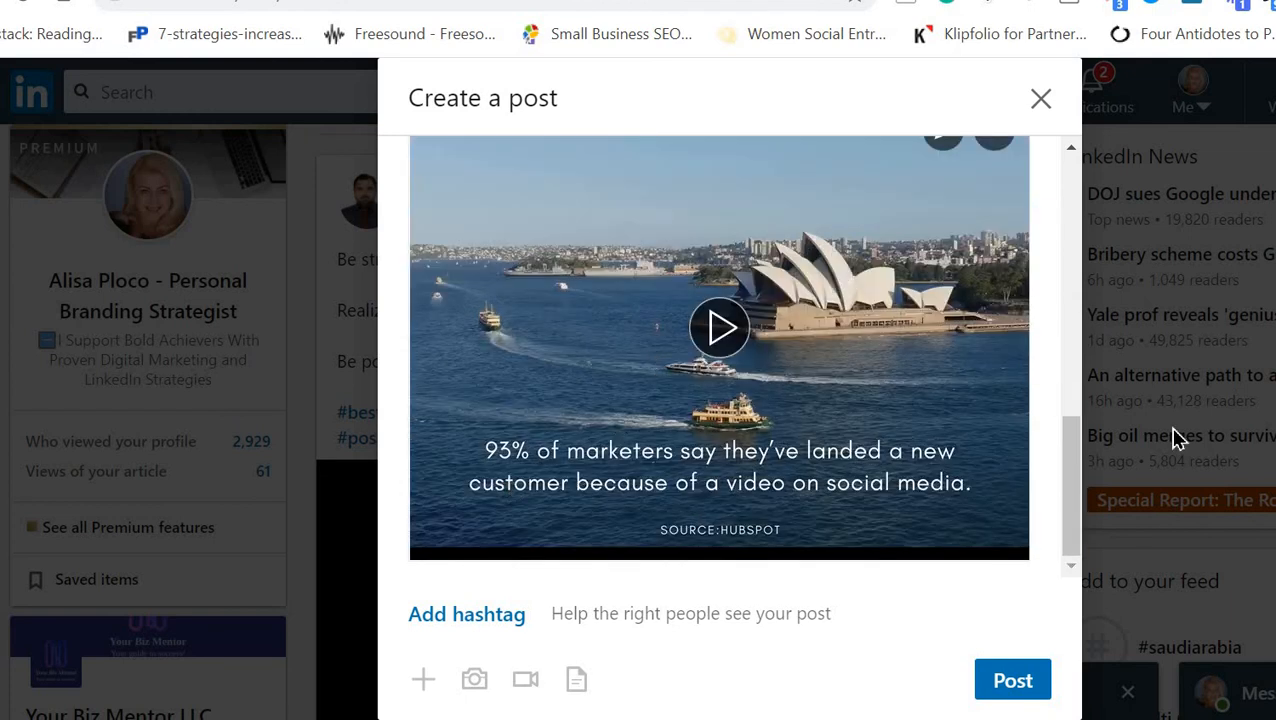
pyautogui.click(1013, 682)
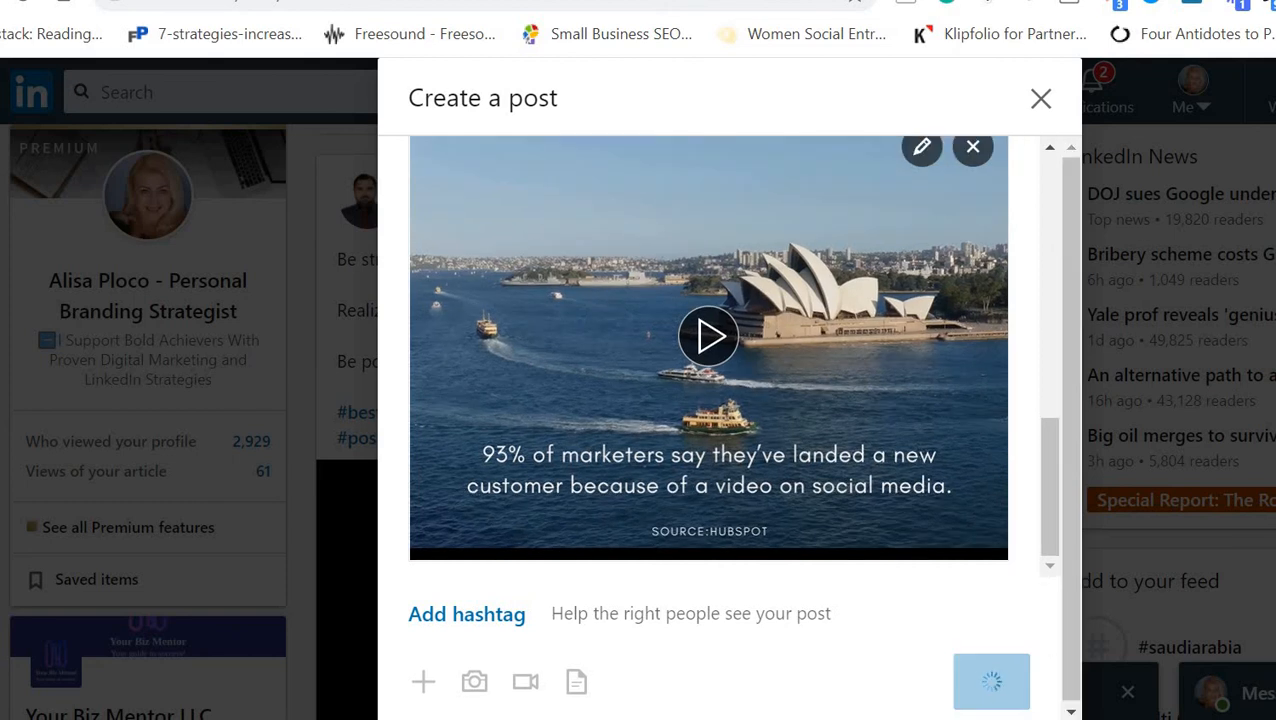